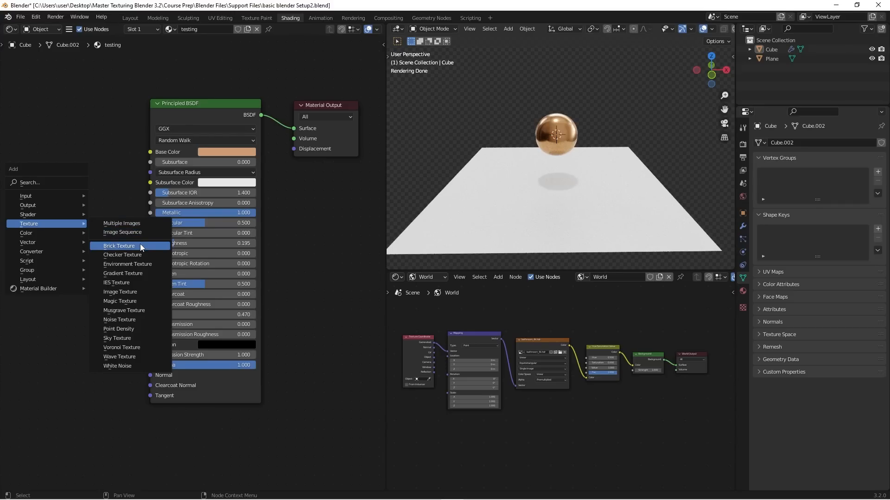
- Add a Brick Texture node beside the Principled BSDF in the testing material, and hide the sphere
click(140, 244)
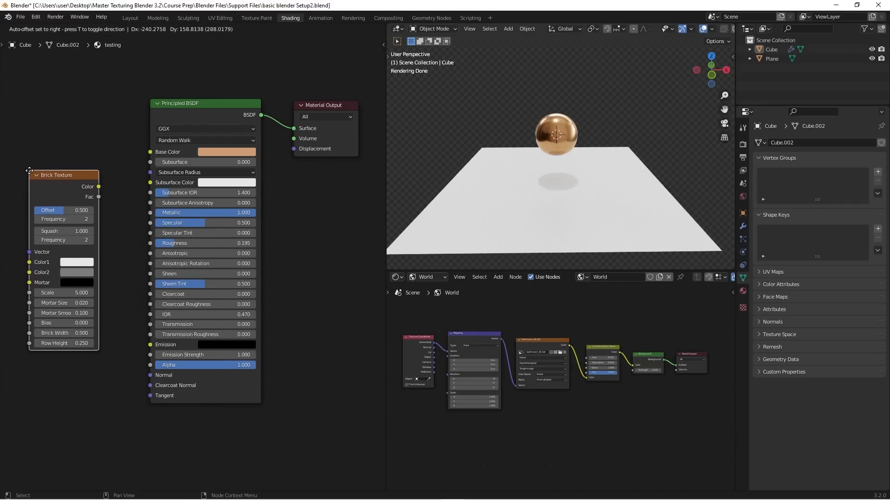
click(29, 171)
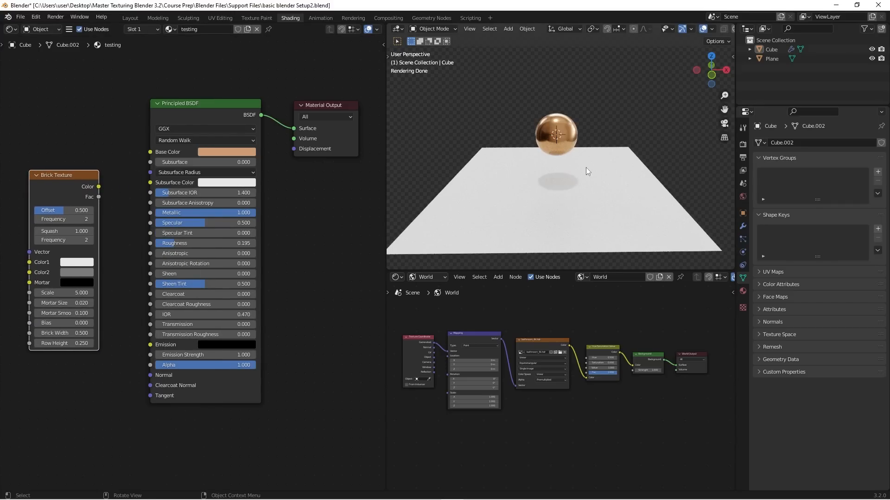
click(574, 134)
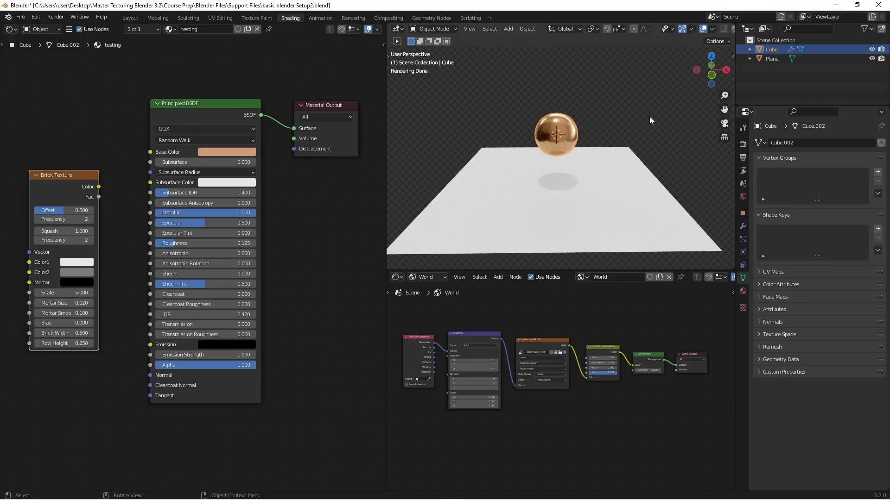
key(h)
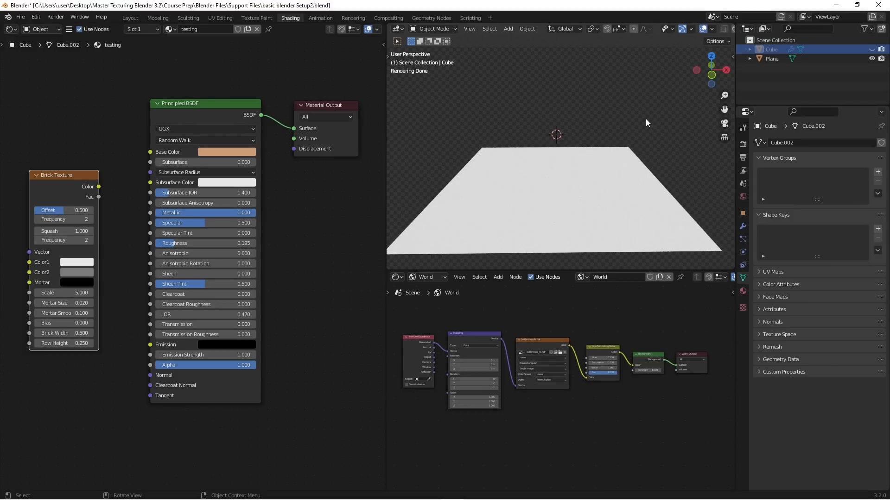
- Rotate the floor plane 90° in the right orthographic view so that it stands upright
click(602, 183)
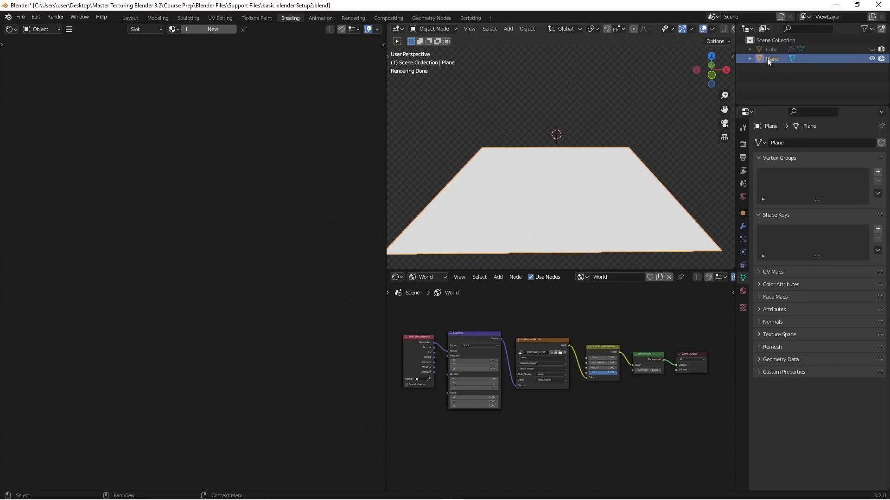
scroll(602, 167, down, 2)
middle_drag(601, 165, 557, 199)
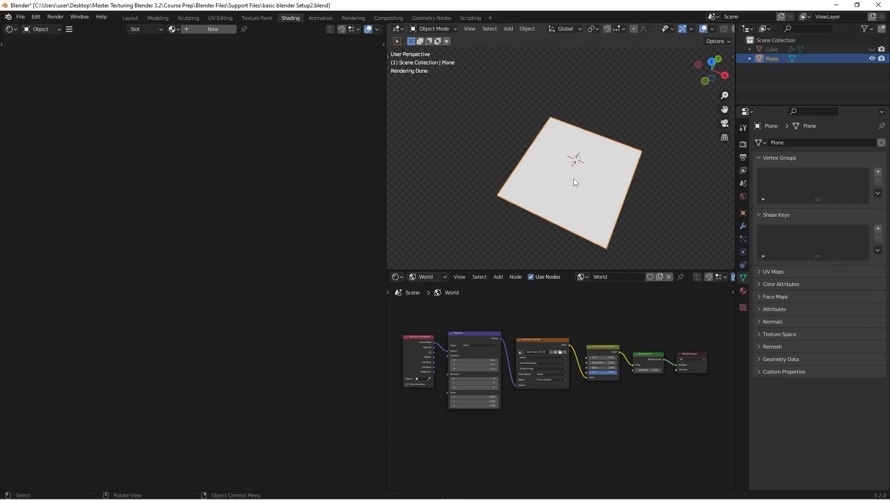
key(KP_3)
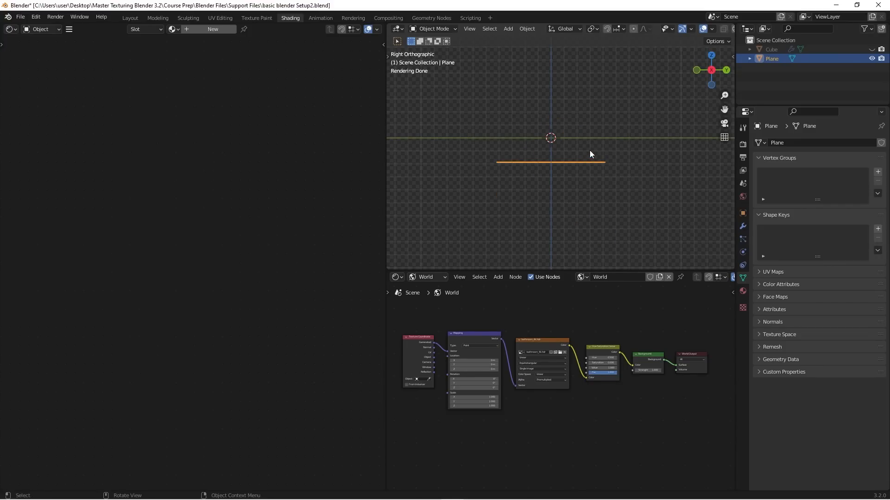
key(r)
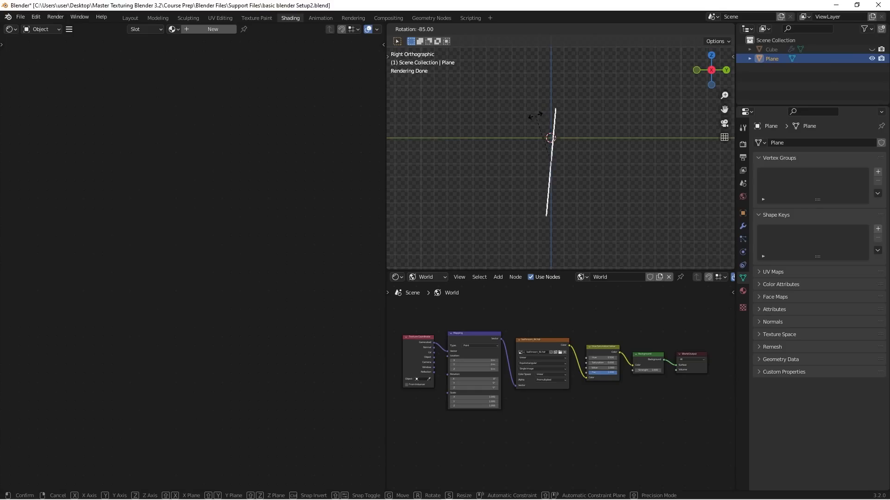
click(532, 122)
- Raise the upright plane along the Z axis until most of it lies above the world origin
key(g)
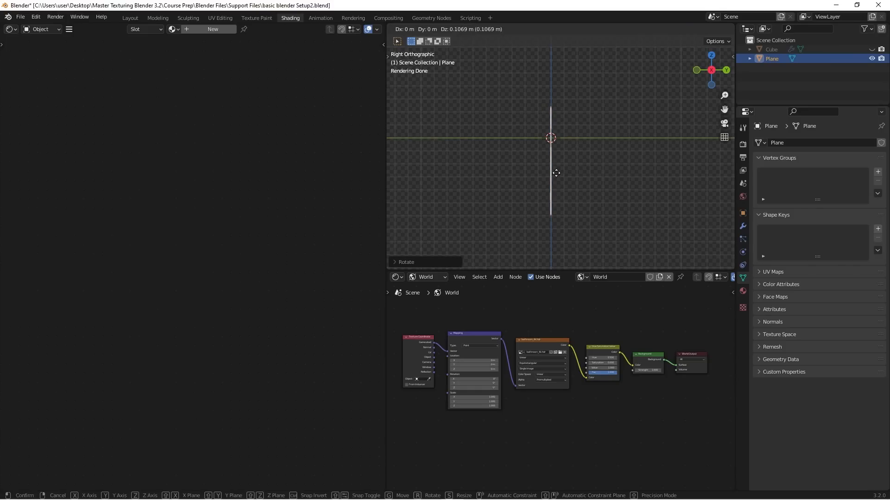
key(z)
click(551, 138)
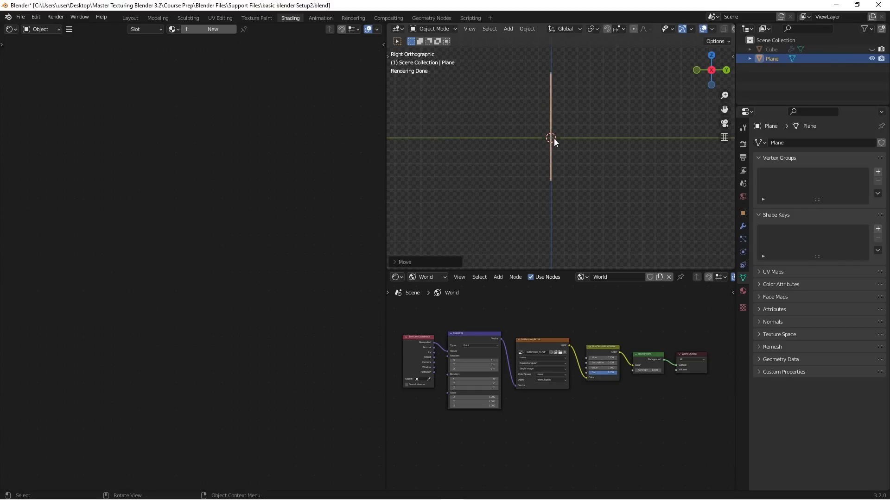
- Create a new material for the plane and name it "wall material"
key(KP_1)
key(KP_Decimal)
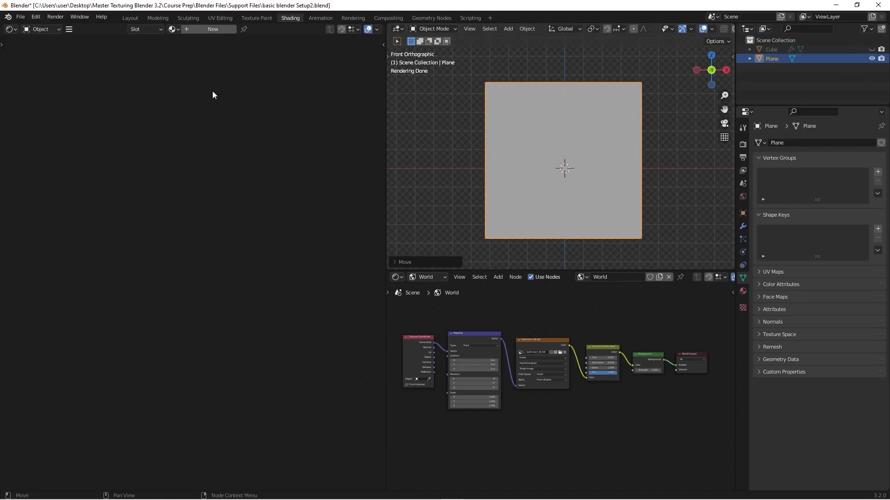
click(207, 29)
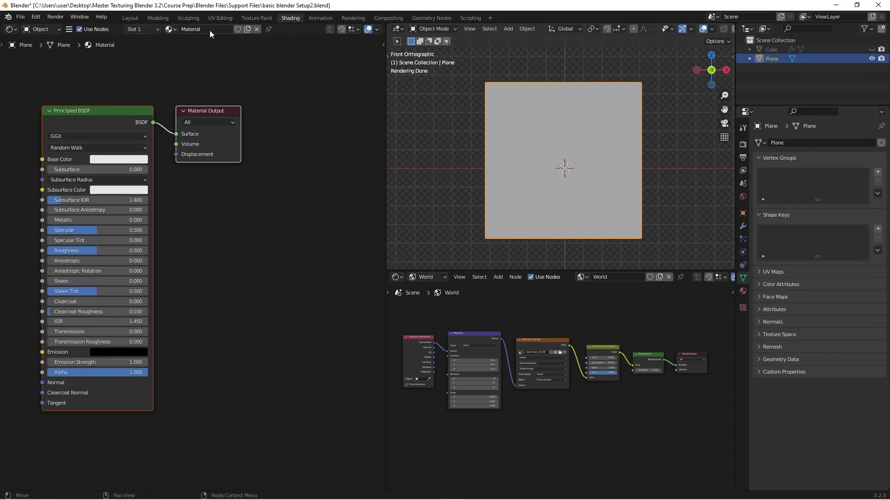
text(wall material)
key(Return)
- Shift the Principled BSDF and Material Output nodes together to free space on the shader's input side
drag(123, 87, 208, 160)
drag(143, 110, 222, 105)
click(196, 79)
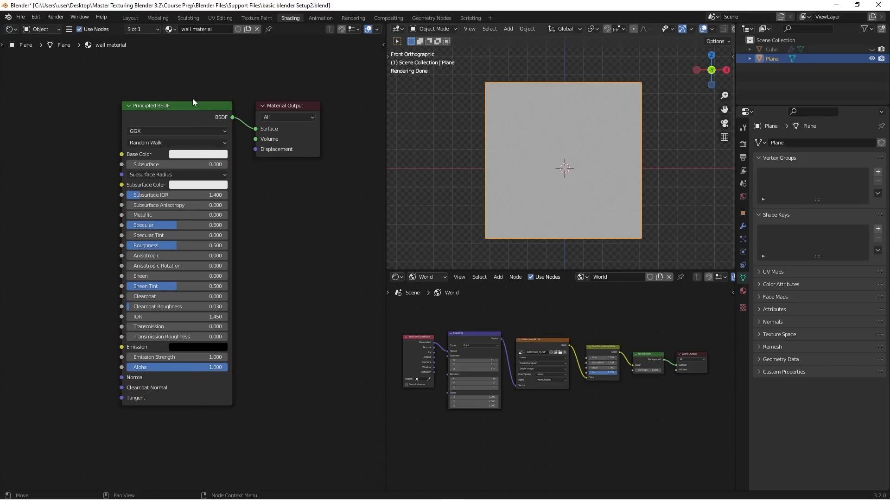
click(188, 108)
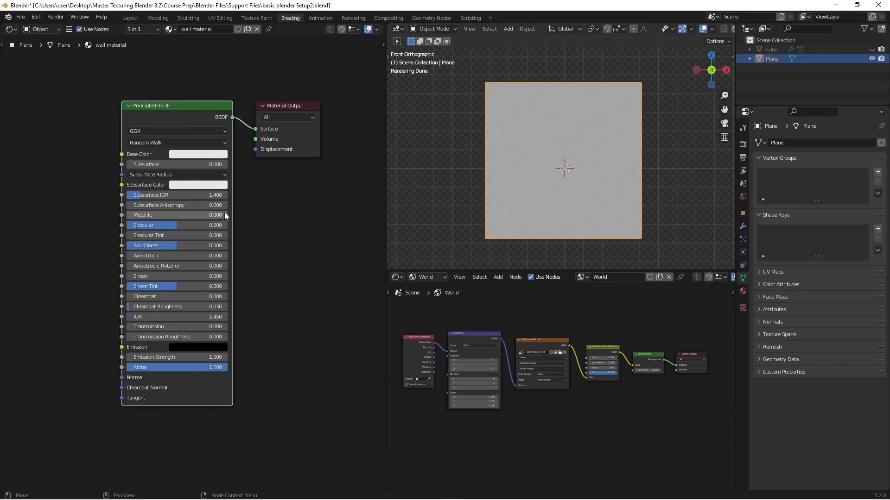
- Add a Brick Texture node to the wall material and connect its Color output to the shader's Base Color
scroll(245, 214, down, 2)
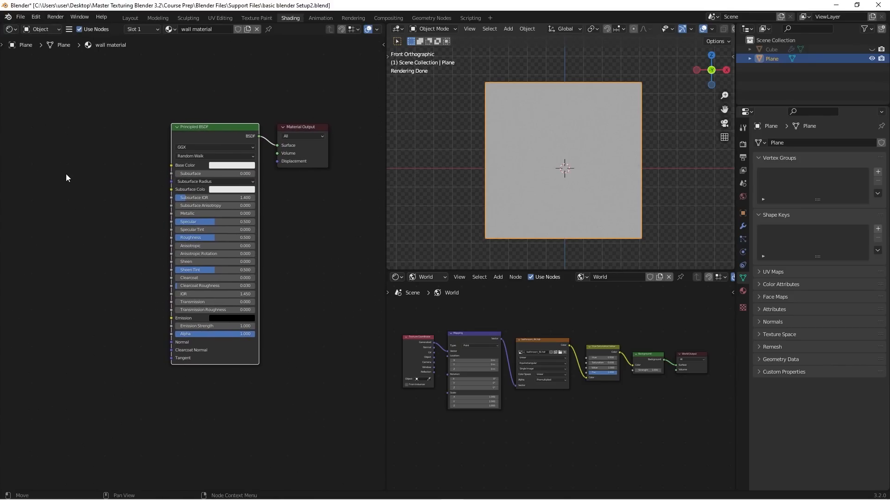
key(shift+a)
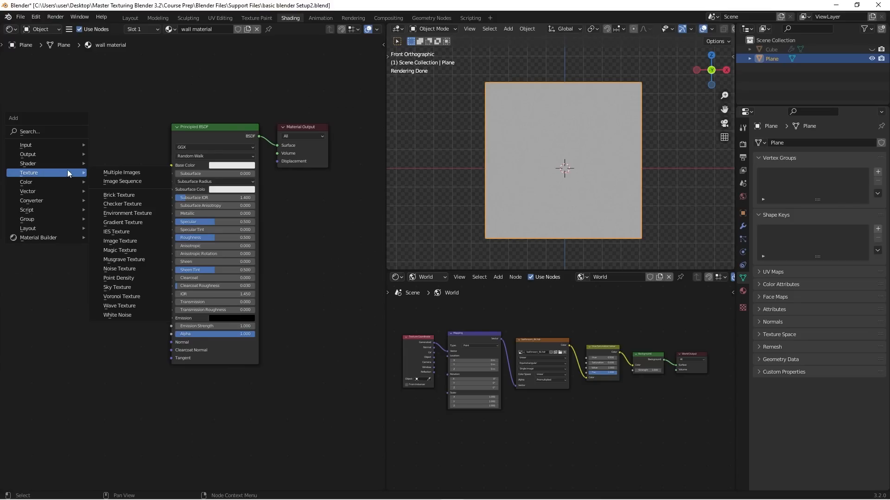
click(128, 195)
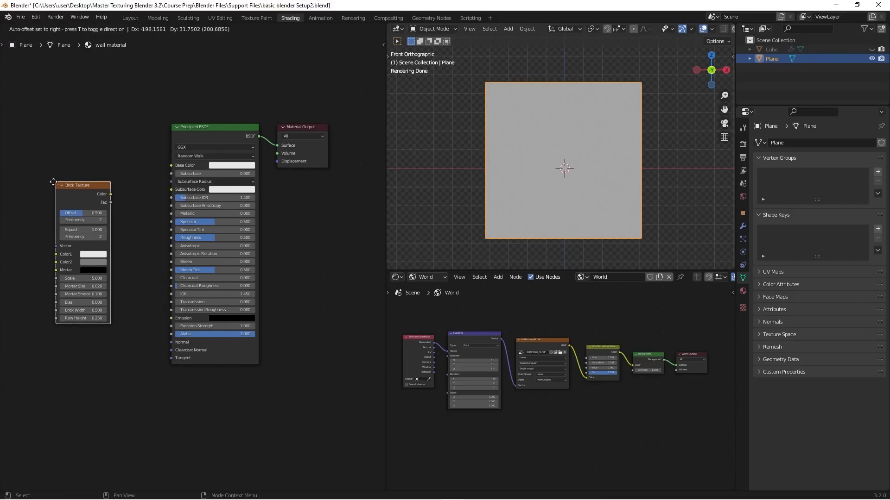
click(37, 189)
scroll(94, 182, up, 1)
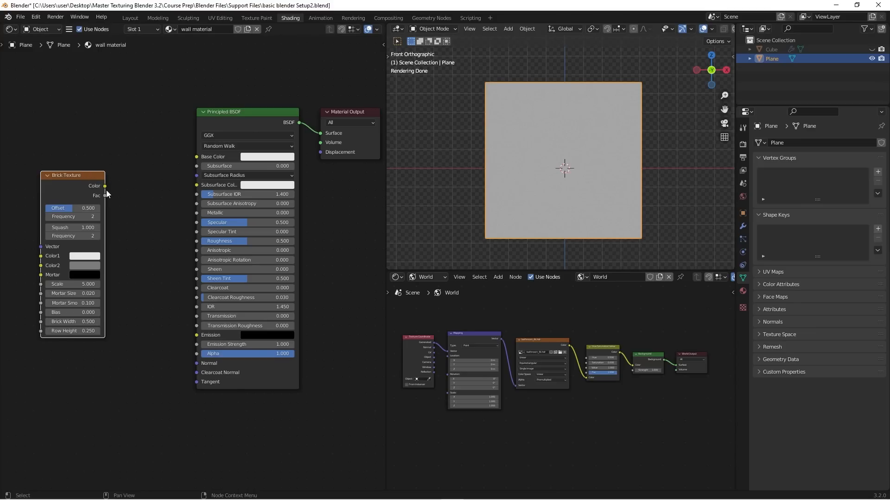
drag(106, 186, 199, 157)
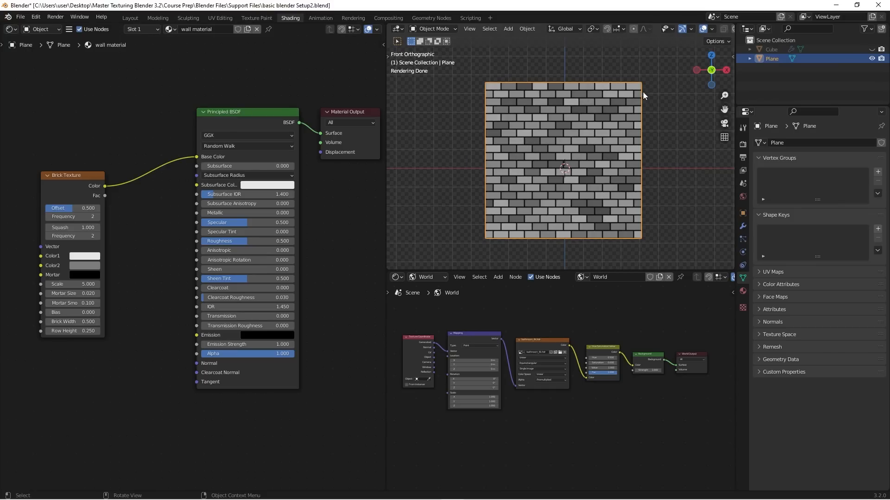
scroll(602, 152, up, 4)
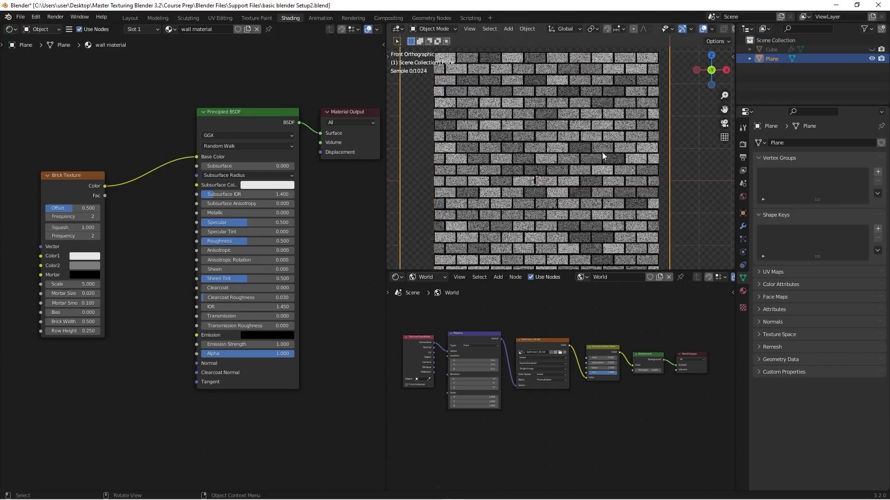
scroll(591, 189, down, 4)
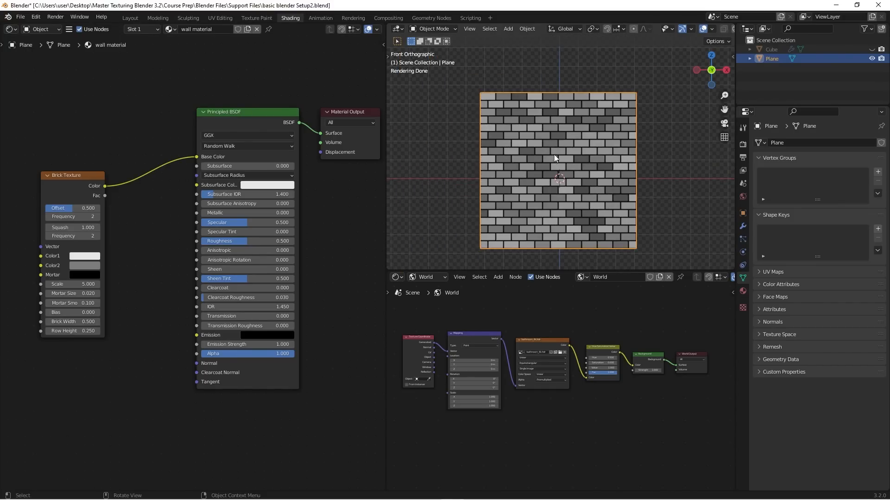
scroll(559, 149, up, 6)
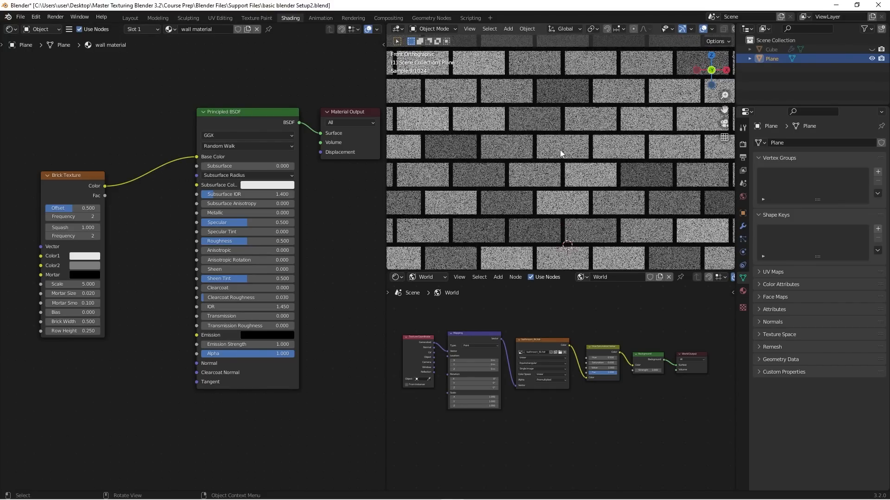
scroll(560, 149, down, 7)
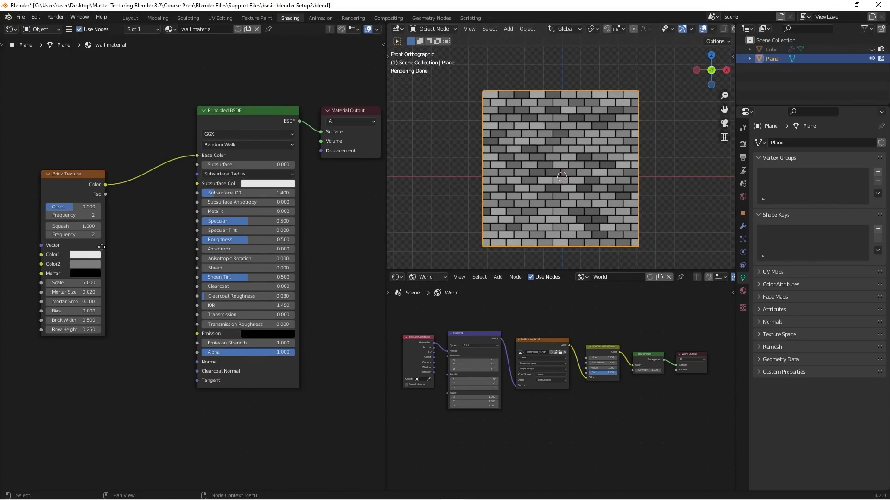
- Set the Brick Texture's Color1 to pink and its Color2 to a muted brown
scroll(97, 230, up, 2)
click(91, 228)
click(110, 138)
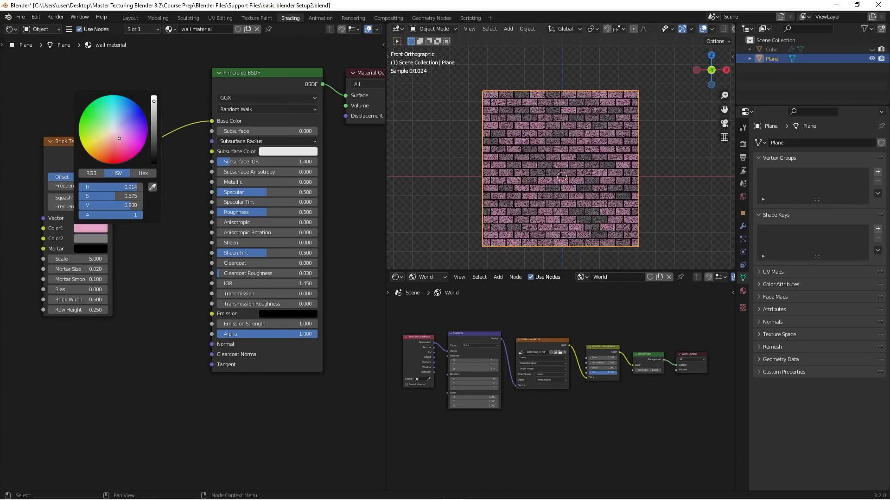
click(86, 238)
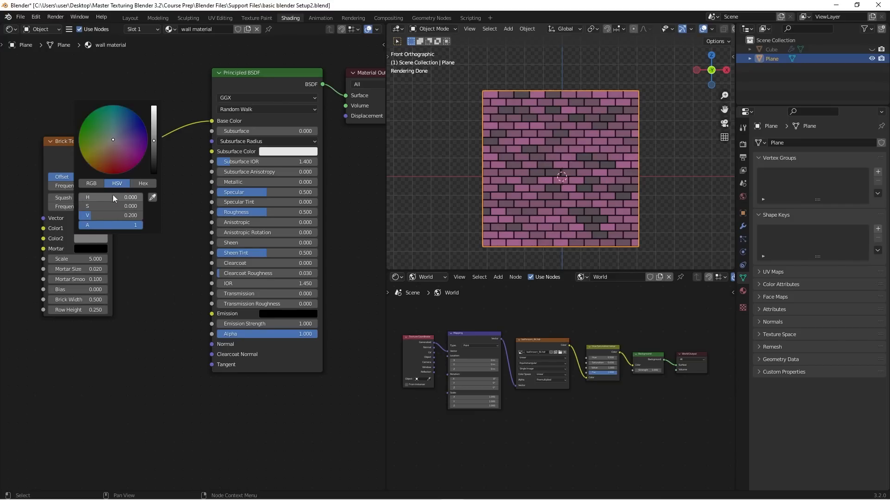
drag(117, 144, 120, 149)
- Set the Brick Texture's Mortar color to a dark blue
click(95, 249)
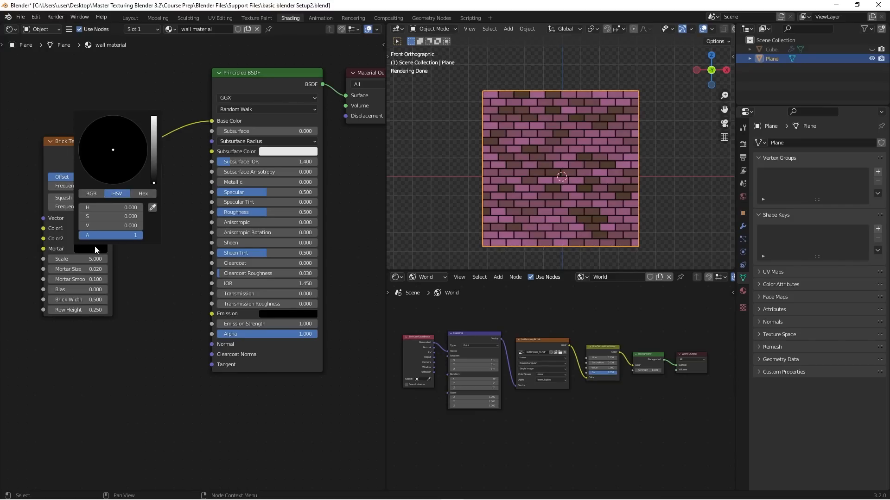
drag(154, 163, 131, 139)
click(129, 155)
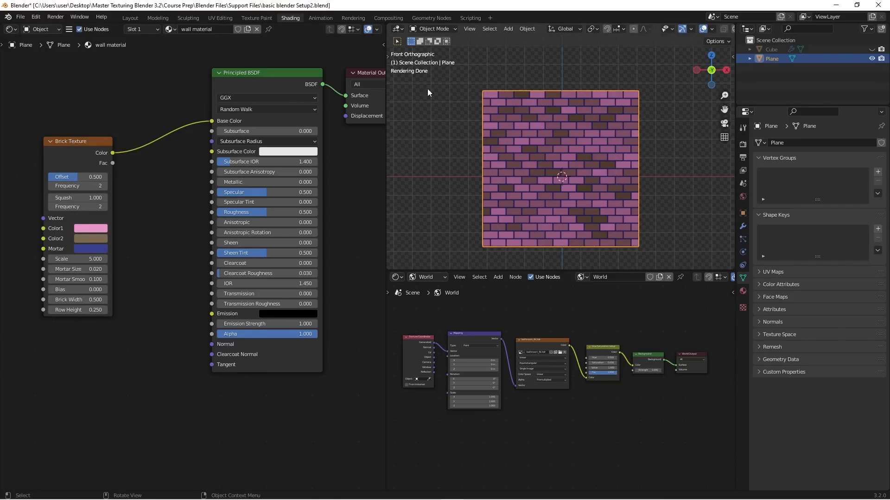
- Enlarge the 3D viewport by shrinking the World node editor, and move the Brick Texture node closer to the Principled BSDF
scroll(567, 101, up, 3)
scroll(565, 105, down, 2)
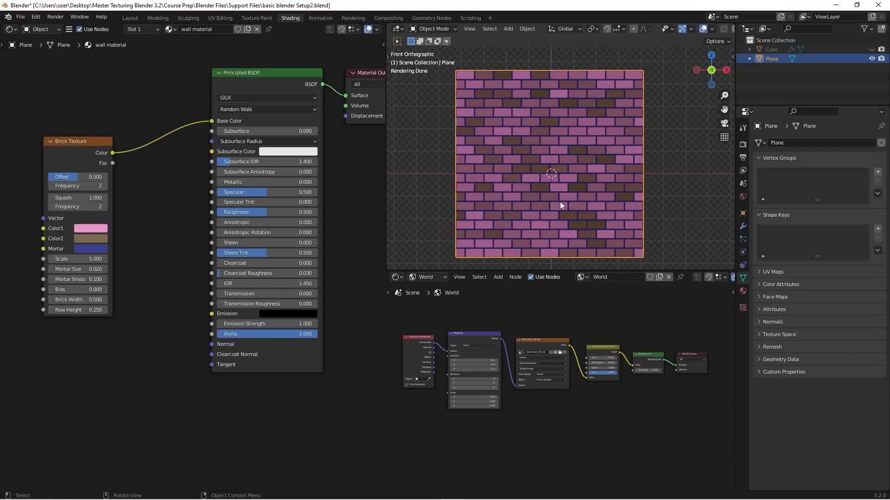
drag(555, 271, 549, 392)
drag(92, 146, 132, 113)
scroll(104, 136, up, 2)
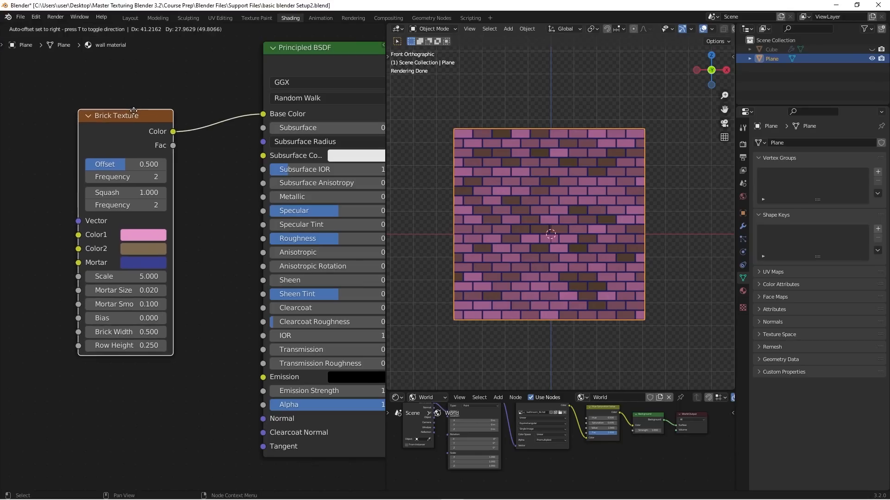
scroll(163, 136, down, 2)
middle_drag(177, 146, 148, 165)
scroll(557, 182, up, 1)
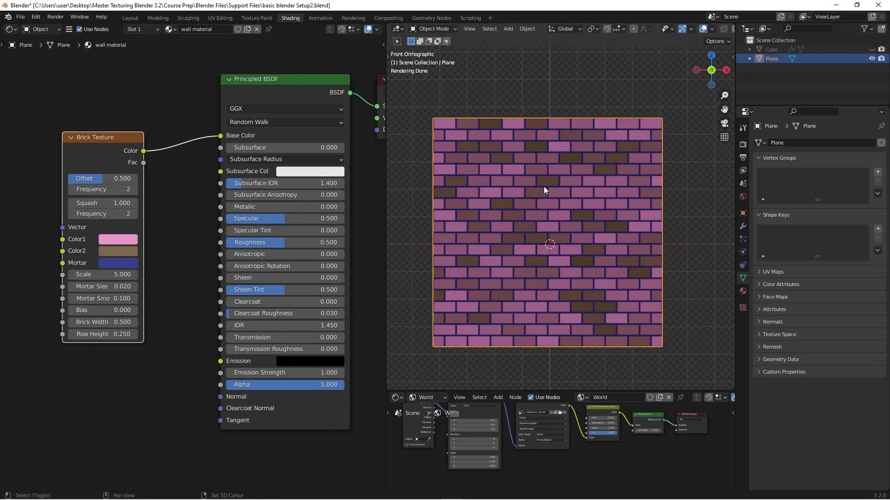
shift+middle_drag(543, 187, 582, 171)
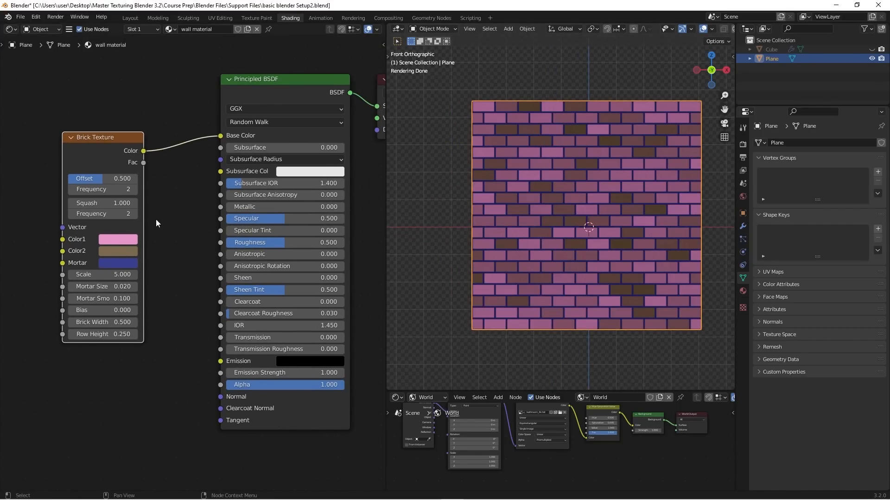
- Set the Brick Texture's Offset to 0.623
click(116, 178)
click(88, 164)
mouse_move(101, 177)
mouse_down()
mouse_move(137, 178)
mouse_move(112, 178)
mouse_up()
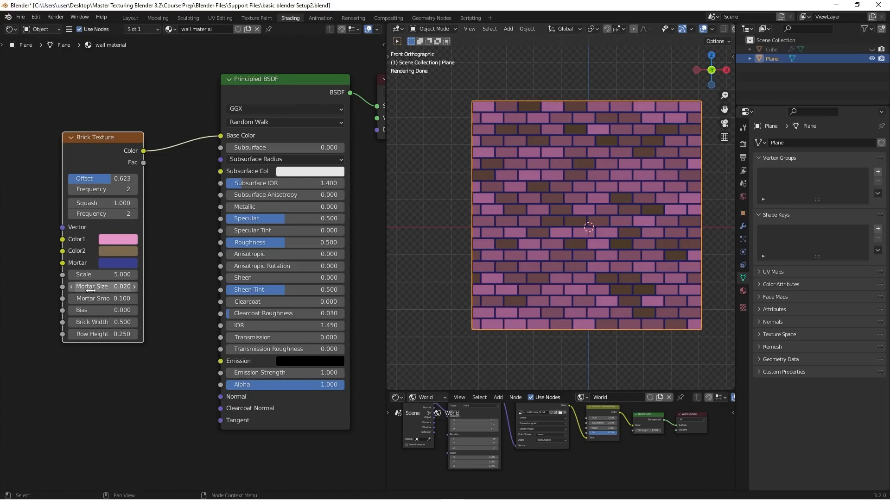
- Set the Brick Texture's Scale to 4.700, Bias to 0.200, Brick Width to 1.400 and Row Height to 0.950
drag(96, 275, 105, 334)
key(ctrl+z)
key(ctrl+z)
mouse_move(113, 213)
mouse_down()
mouse_move(124, 213)
mouse_move(116, 213)
mouse_up()
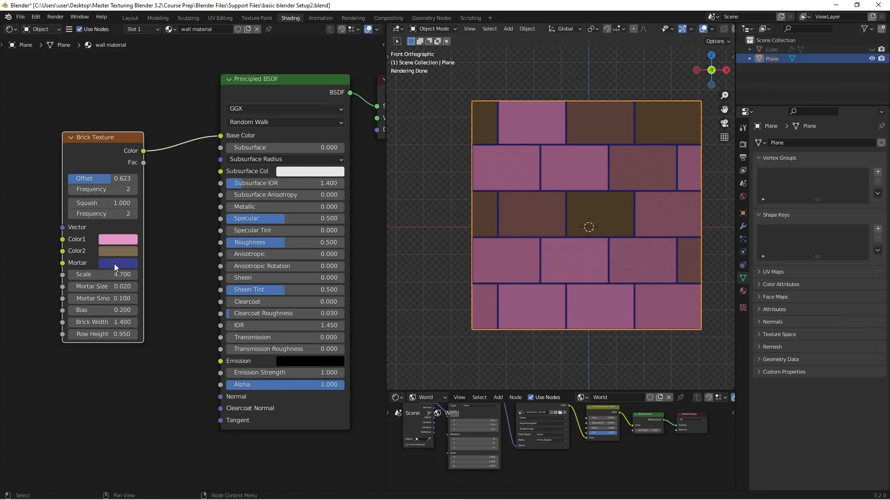
- Move the Brick Texture node higher and cut its Color link to the shader's Base Color
drag(104, 141, 93, 93)
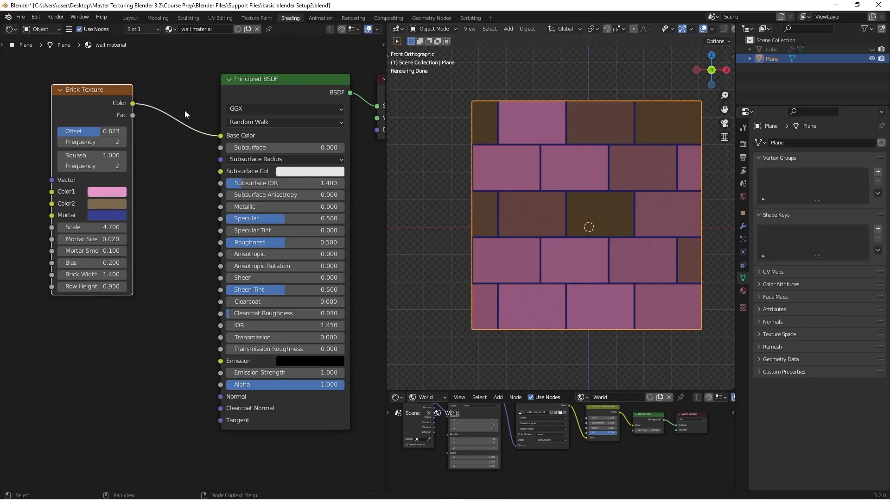
ctrl+right_drag(183, 99, 174, 162)
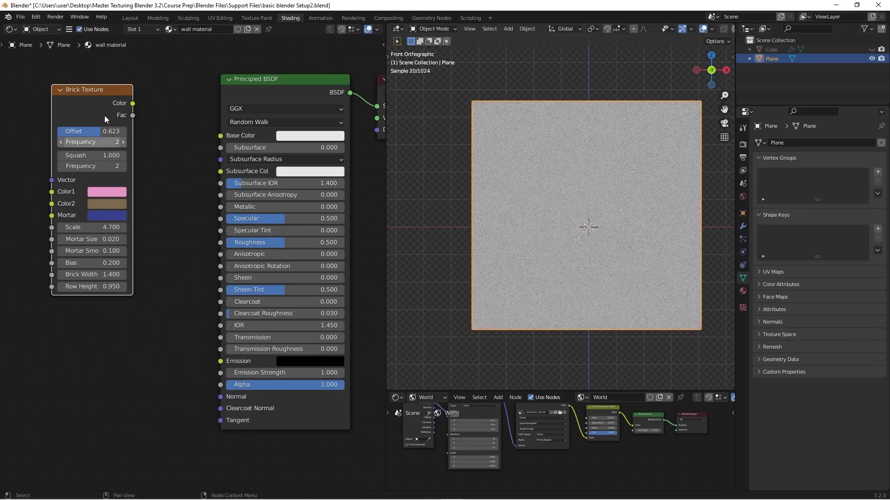
- Move the Brick Texture node aside, then add a Checker Texture node and connect its Color to the Principled BSDF's Base Color
mouse_move(91, 89)
mouse_down()
mouse_move(78, 88)
mouse_move(7, 184)
mouse_move(90, 149)
mouse_move(46, 204)
mouse_move(26, 200)
mouse_up()
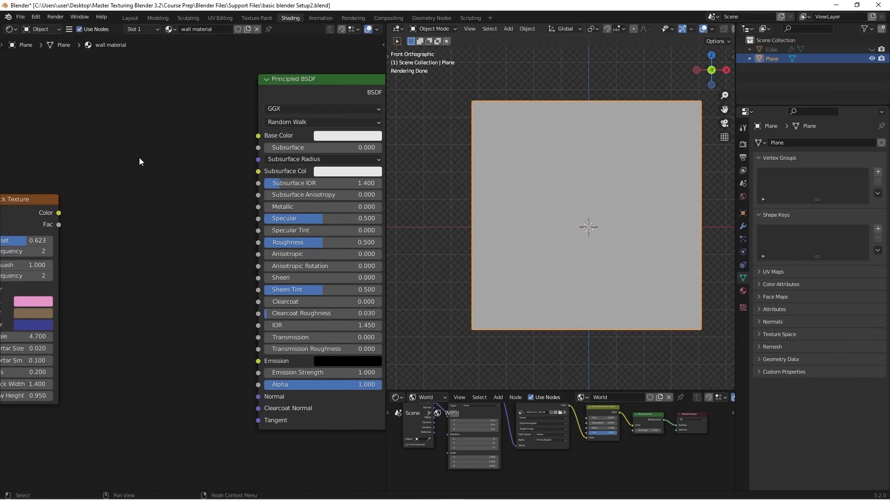
scroll(139, 157, down, 1)
key(shift+a)
mouse_move(132, 151)
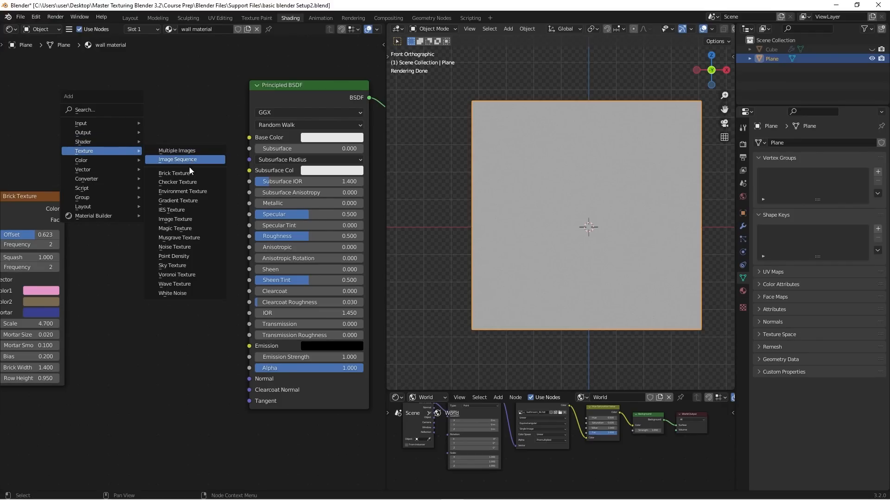
click(199, 184)
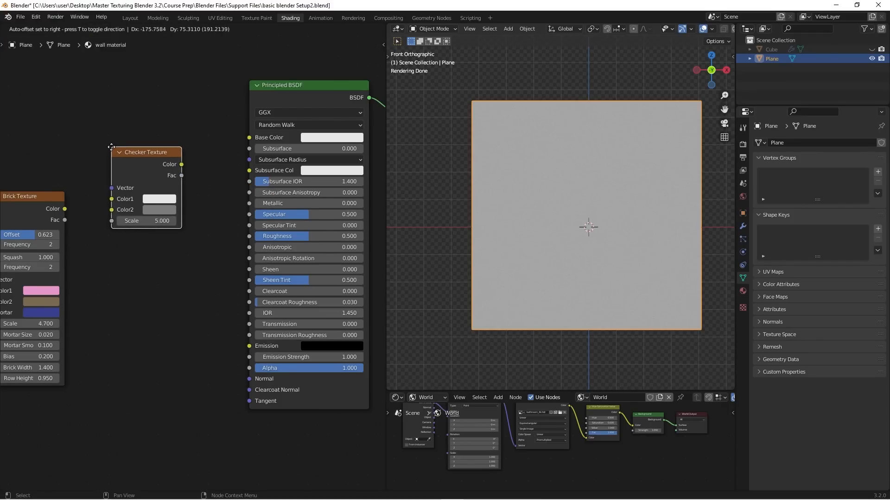
click(135, 135)
drag(139, 134, 252, 139)
click(179, 148)
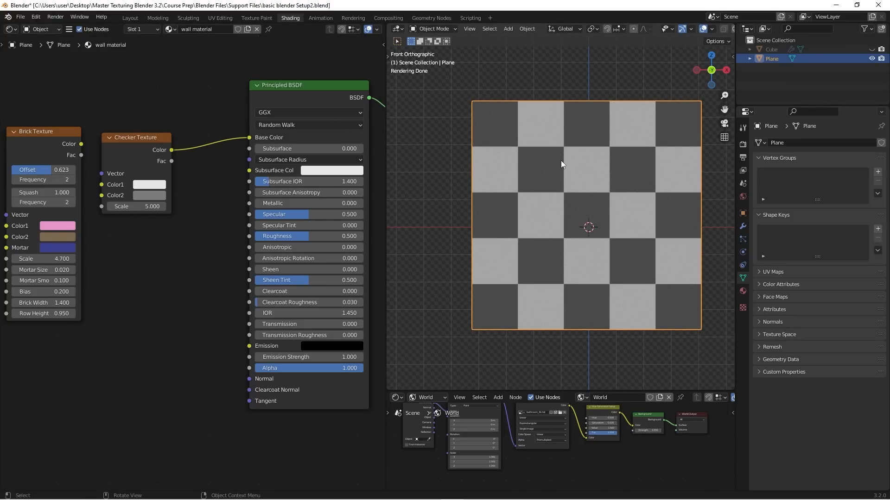
- Try a magenta Color1 on the Checker Texture and undo the change
click(158, 185)
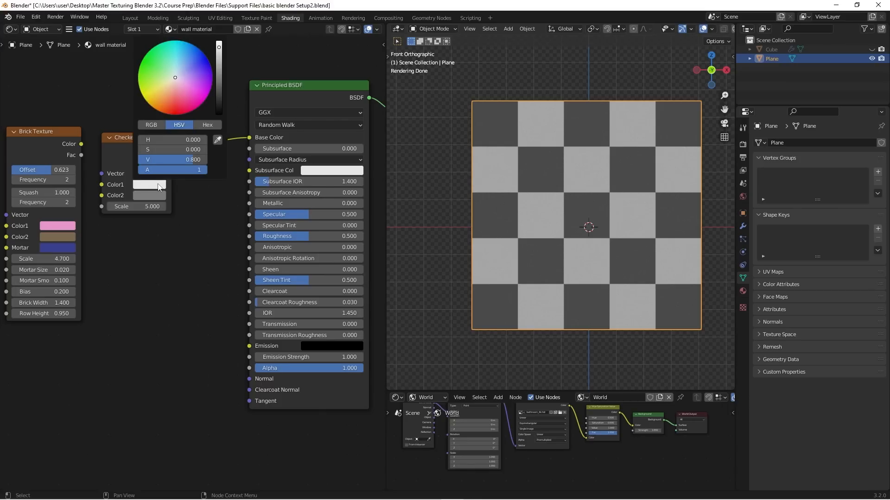
drag(171, 90, 190, 89)
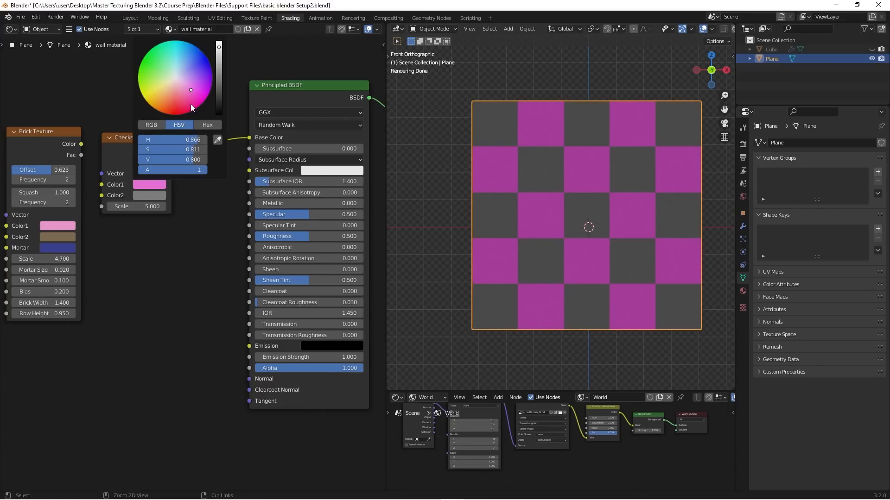
key(ctrl+z)
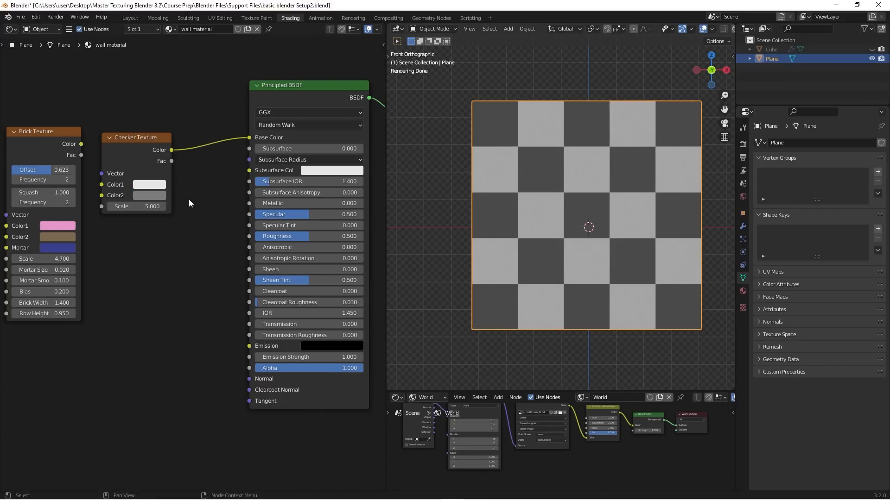
- Set the Checker Texture's Scale to 2.800 and cut its Color link to the shader's Base Color
drag(134, 207, 106, 206)
mouse_move(154, 136)
mouse_down()
mouse_move(148, 107)
mouse_move(139, 135)
mouse_up()
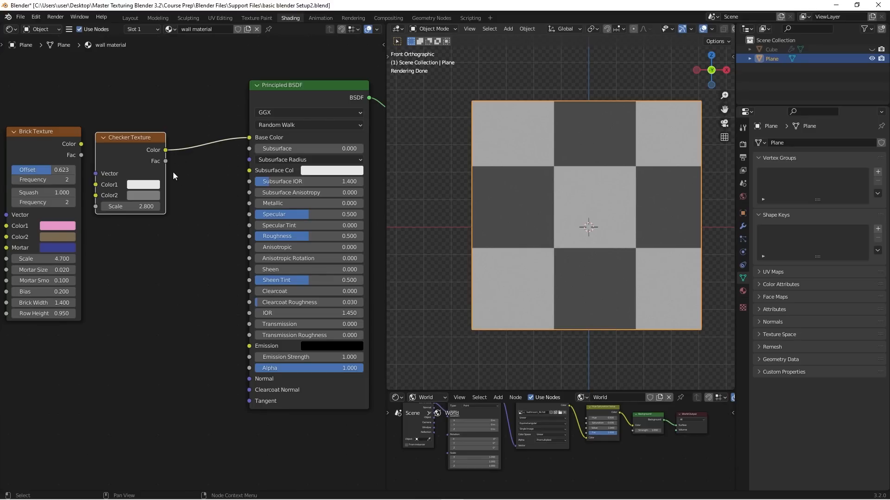
drag(160, 159, 158, 152)
ctrl+right_drag(223, 124, 212, 153)
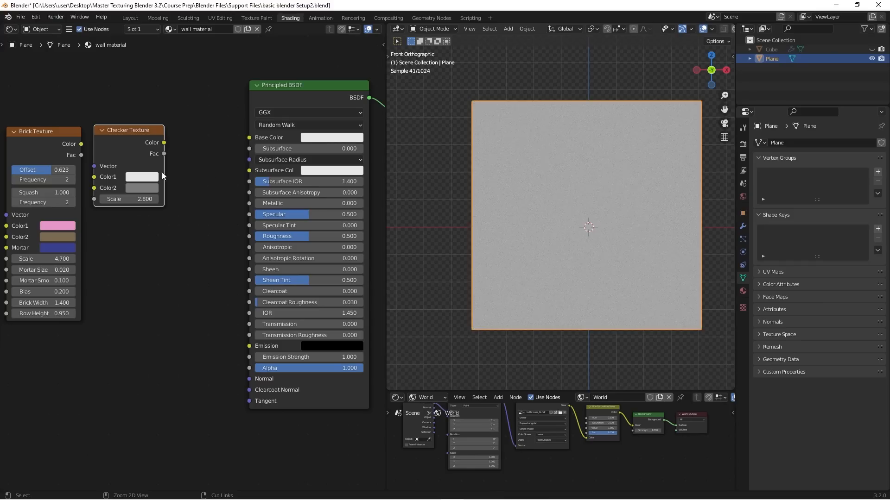
- Move the Checker Texture node below the Brick Texture node and deselect it
drag(133, 128, 139, 136)
key(Escape)
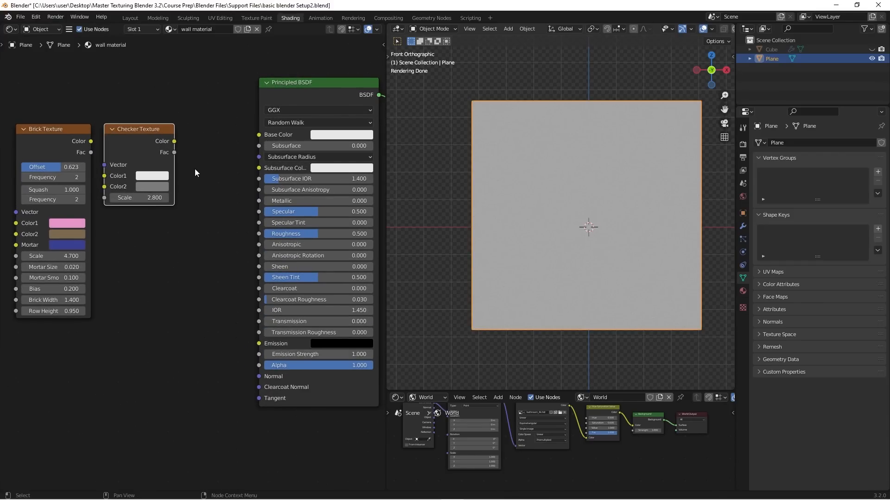
scroll(195, 169, down, 1)
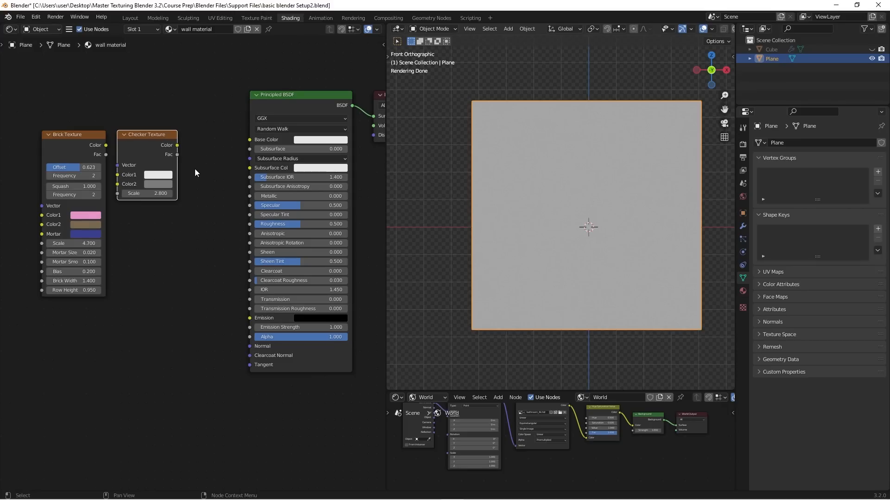
drag(153, 134, 77, 316)
click(140, 229)
- Examine the environment texture node in a maximized World node editor and restore the previous layout
key(shift+a)
mouse_move(156, 146)
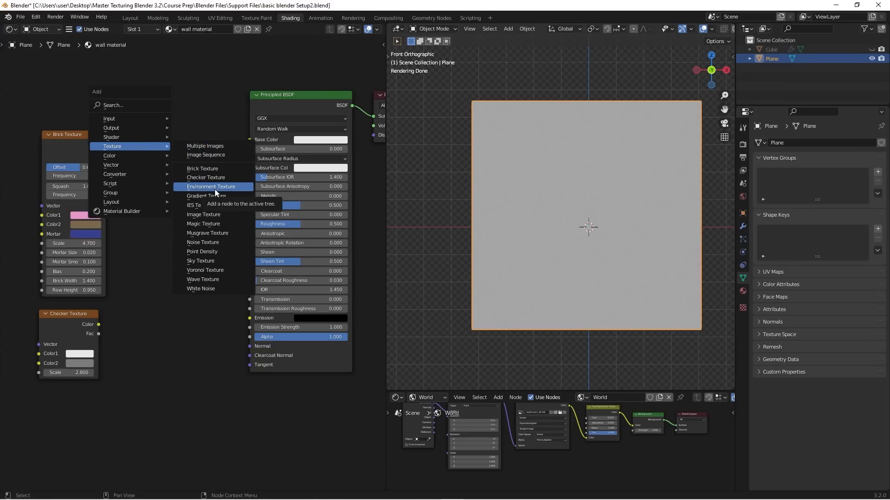
scroll(568, 453, up, 2)
key(ctrl+space)
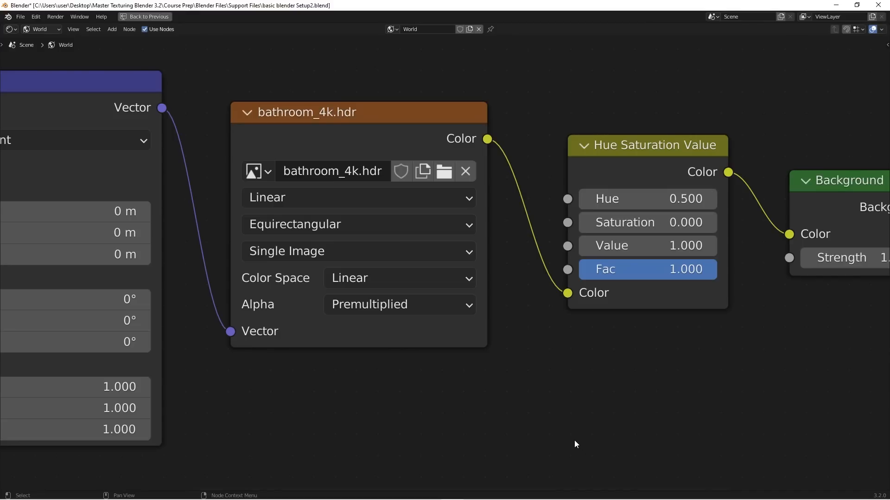
scroll(562, 218, down, 4)
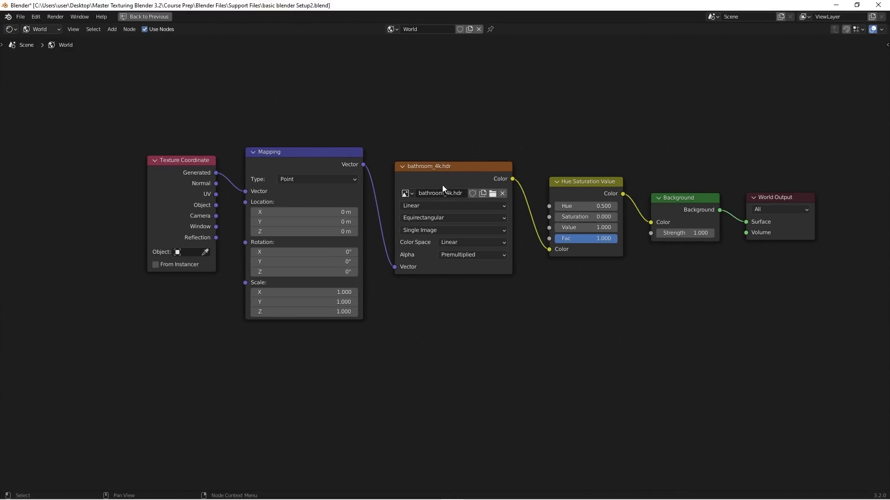
key(ctrl+space)
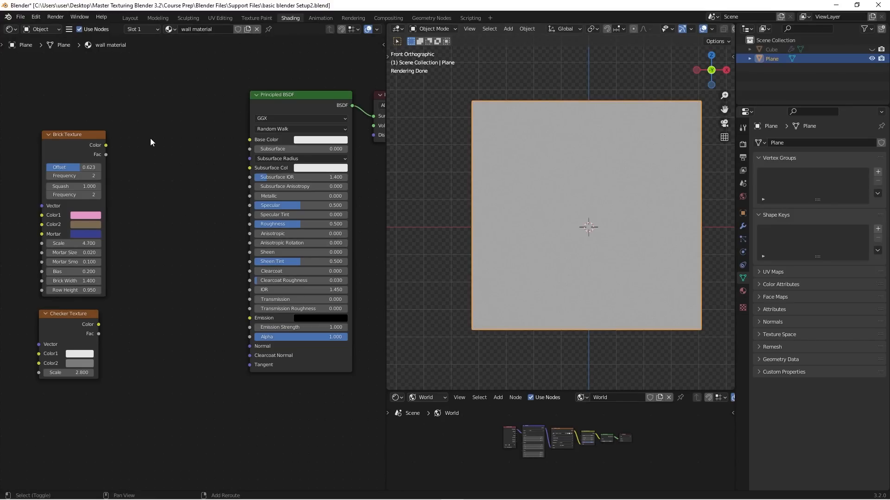
- Add a Gradient Texture node beside the Brick Texture and connect its Color to the Principled BSDF's Base Color
key(shift+a)
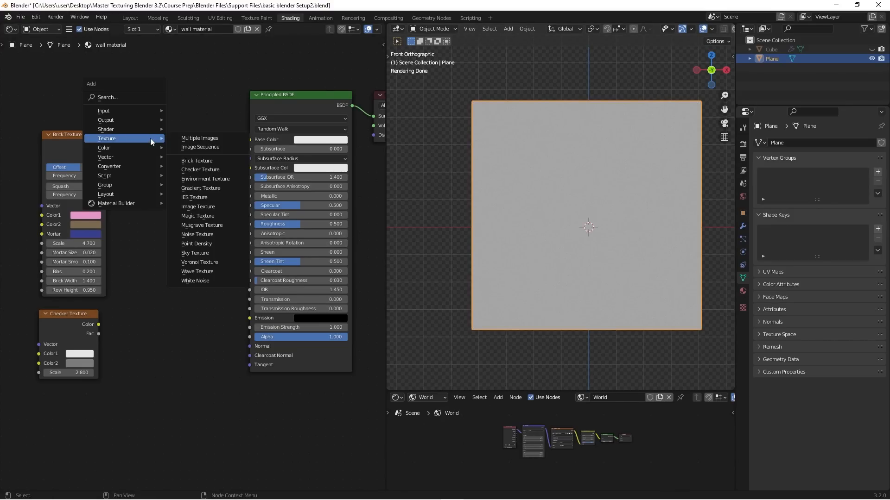
click(210, 188)
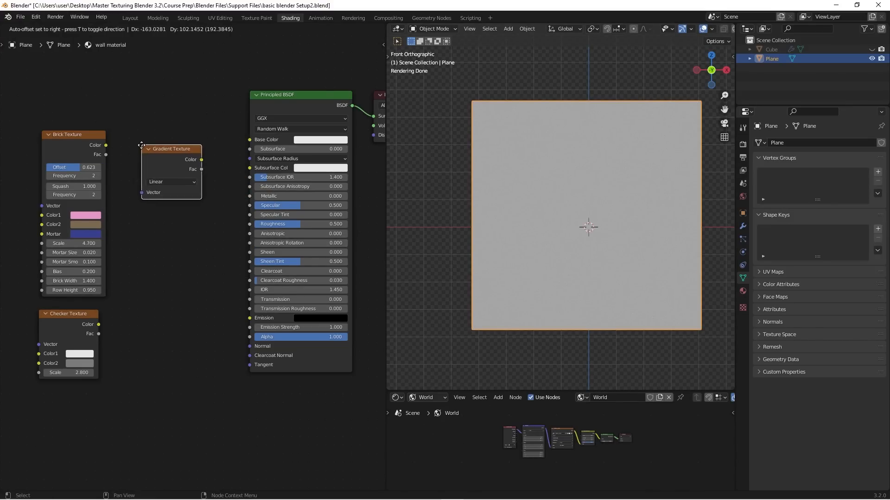
click(132, 141)
scroll(199, 152, up, 1)
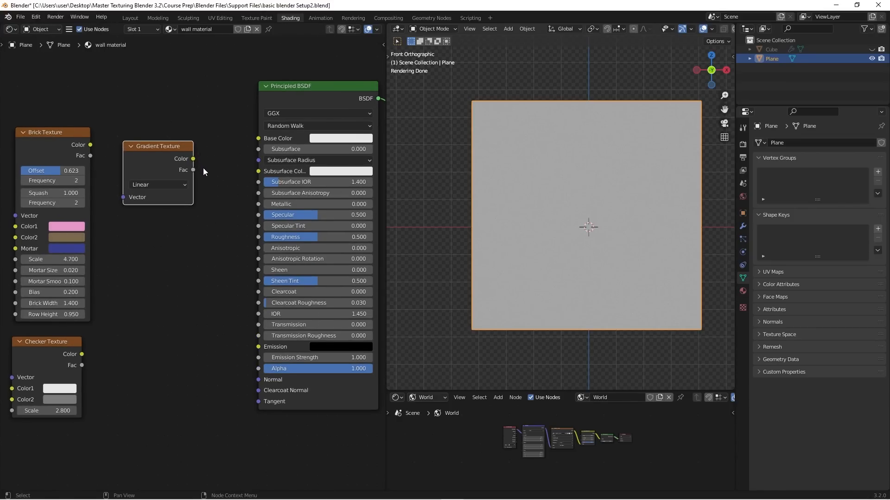
middle_drag(202, 168, 180, 177)
drag(168, 169, 233, 149)
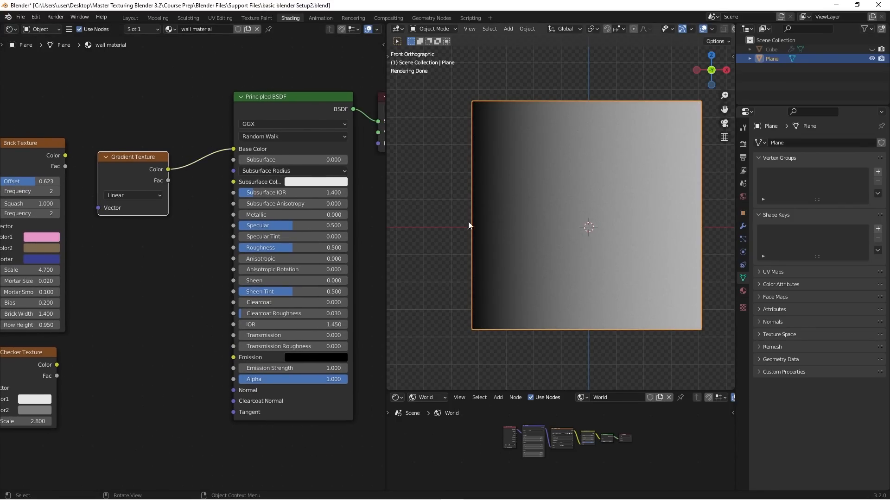
- Try the Gradient Texture's Quadratic and Easing types and settle on Spherical
click(158, 196)
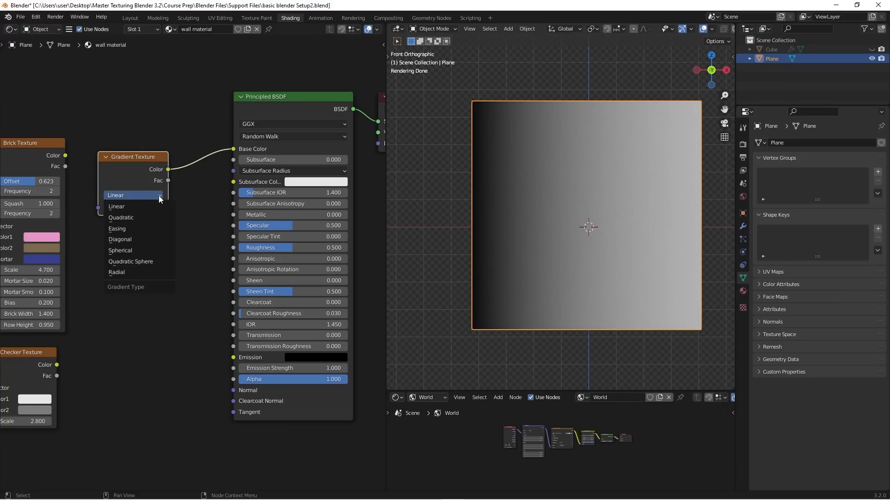
click(143, 217)
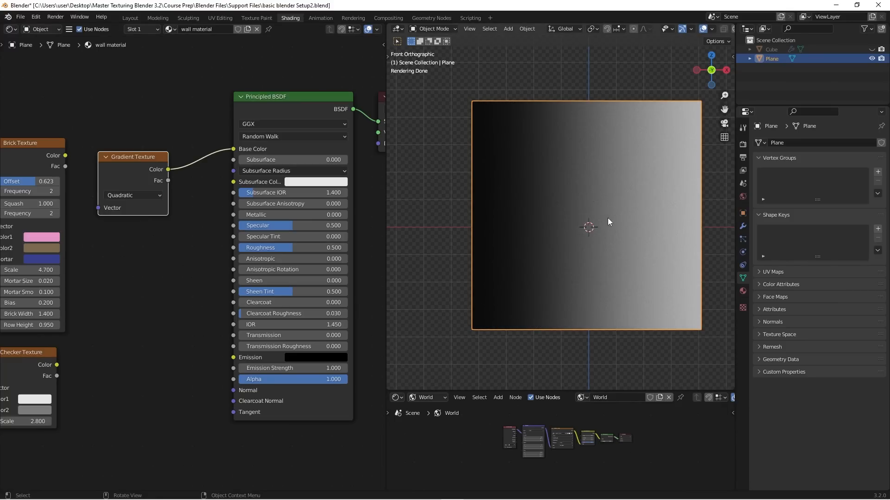
click(132, 195)
click(131, 230)
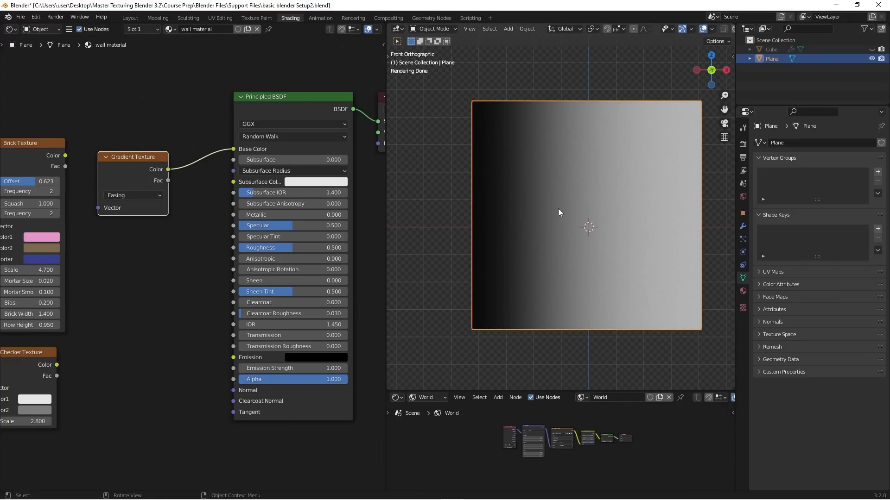
click(133, 195)
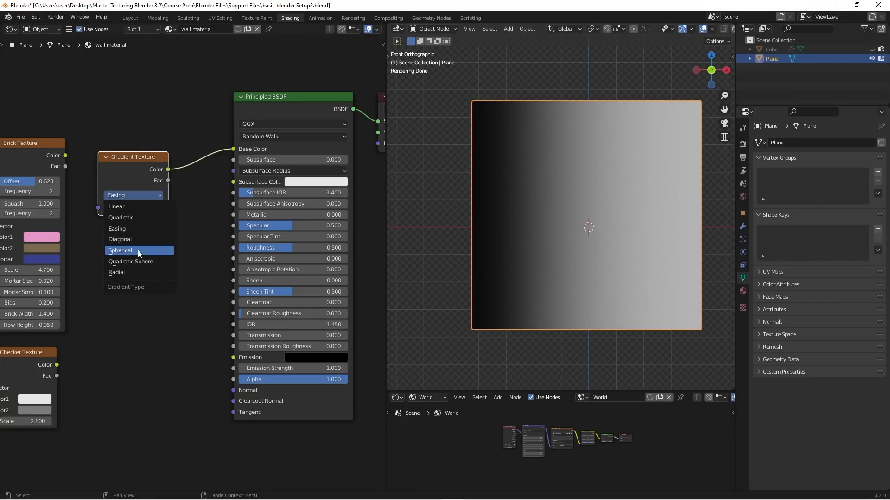
click(149, 250)
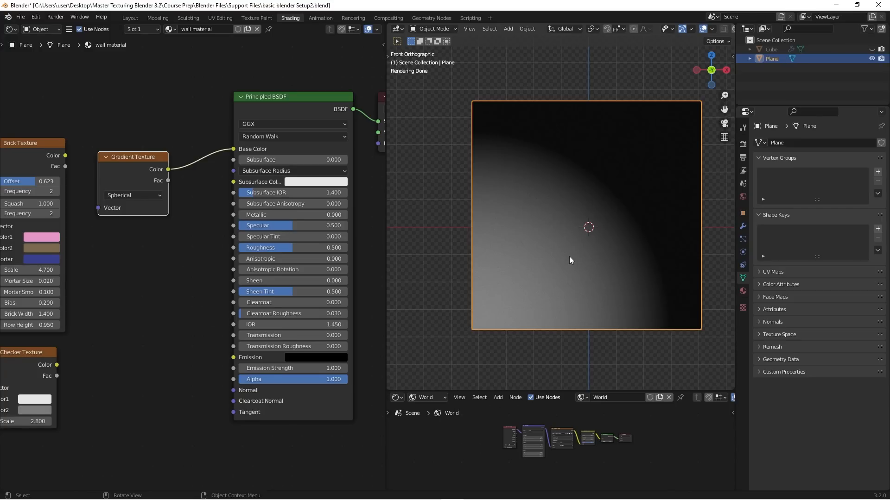
- Move the Gradient Texture node slightly higher and cut its Color link to the shader's Base Color
drag(144, 156, 146, 130)
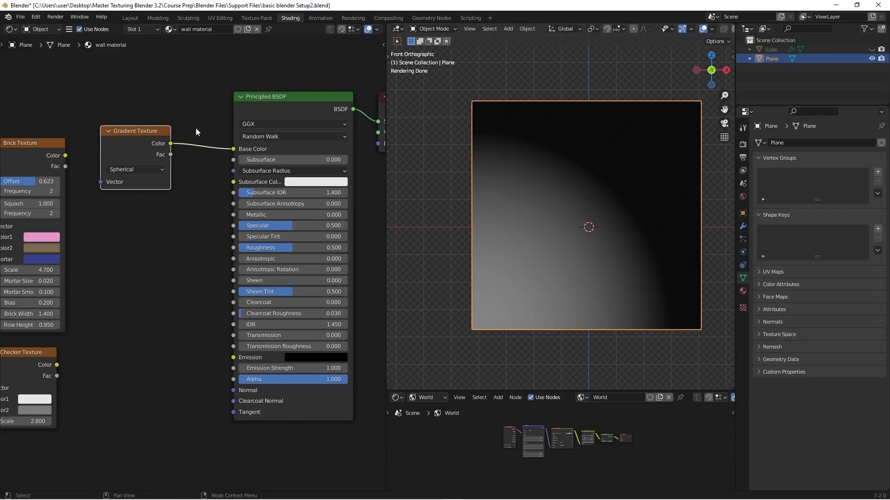
ctrl+right_drag(201, 127, 189, 189)
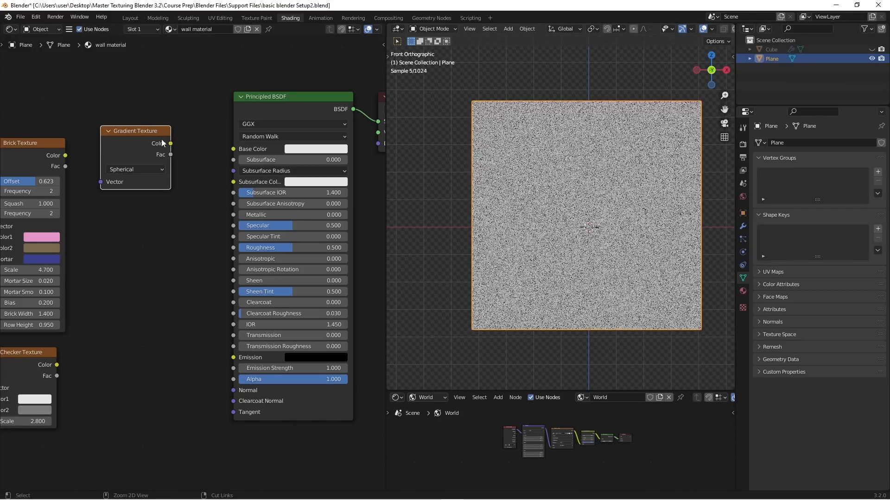
drag(160, 132, 159, 139)
- Add a Magic Texture node just below the Gradient Texture and connect its Color to the Principled BSDF's Base Color
click(172, 275)
key(shift+a)
mouse_move(172, 274)
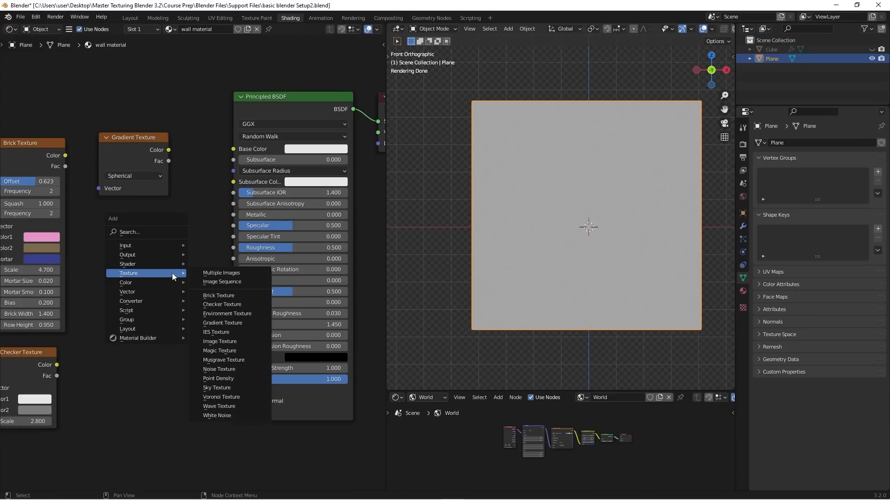
click(245, 351)
click(98, 248)
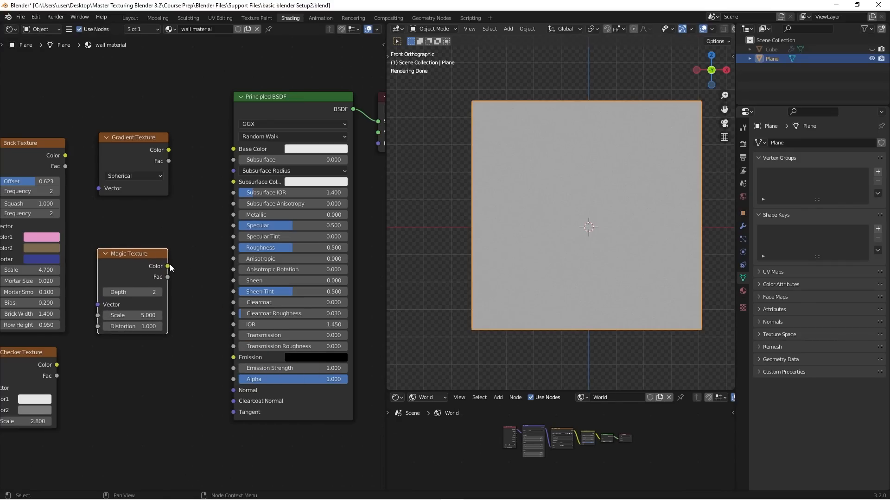
drag(168, 266, 234, 147)
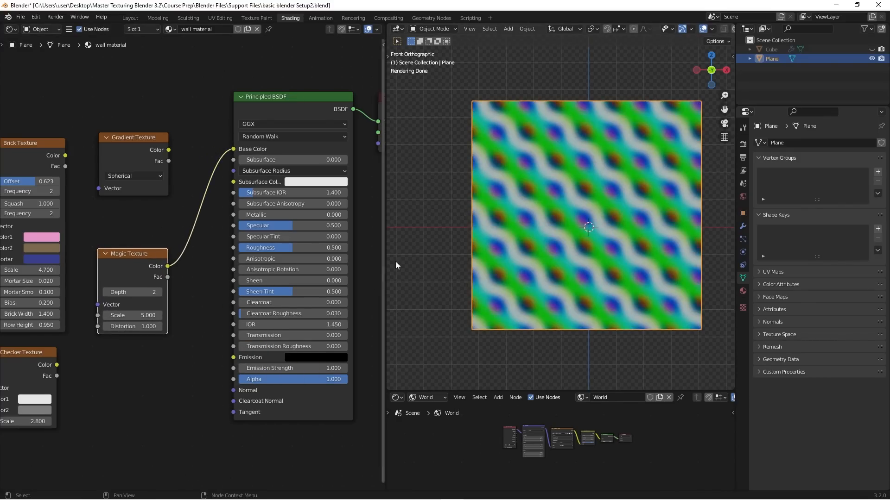
drag(147, 256, 135, 216)
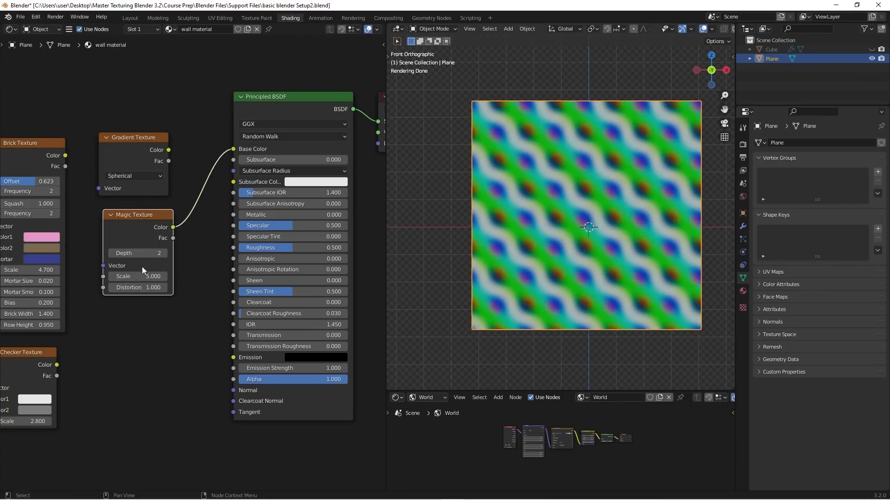
- Set the Magic Texture's Distortion to 7.700 and cut its Color link to the shader's Base Color
drag(142, 276, 208, 276)
key(ctrl+z)
drag(139, 287, 202, 288)
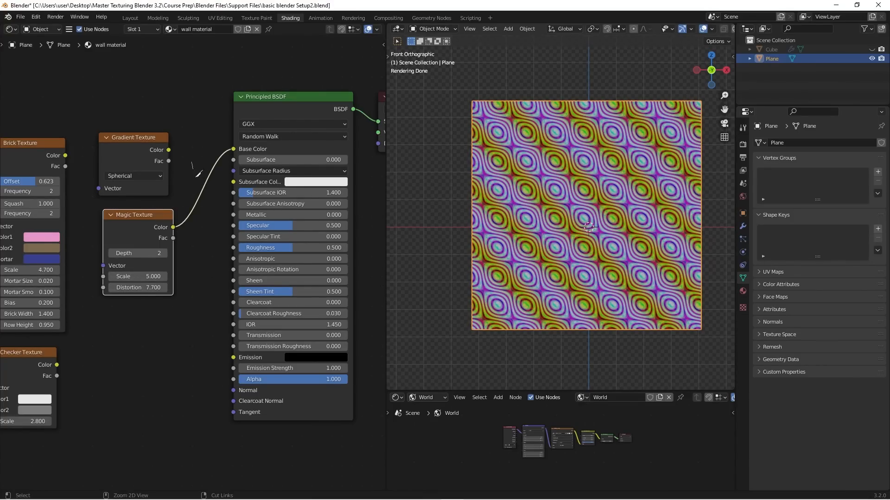
ctrl+right_drag(192, 163, 199, 236)
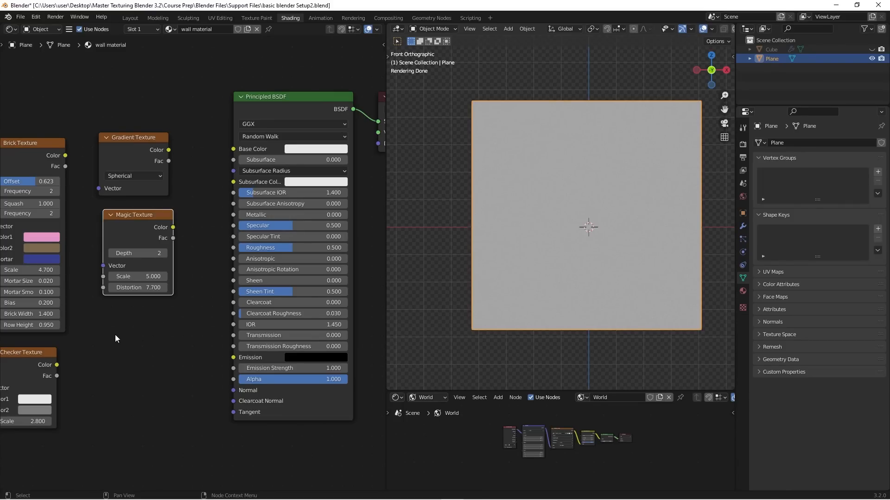
- Add a Musgrave Texture node below the Magic Texture node
key(shift+a)
mouse_move(115, 334)
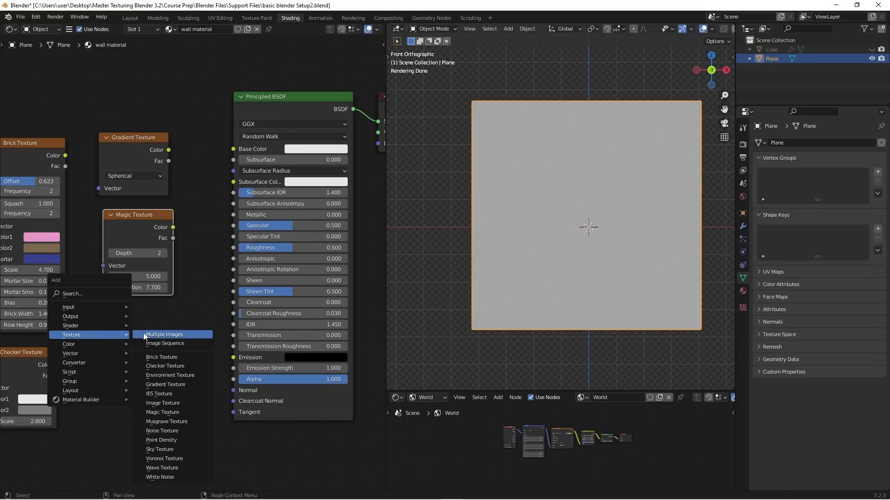
click(176, 422)
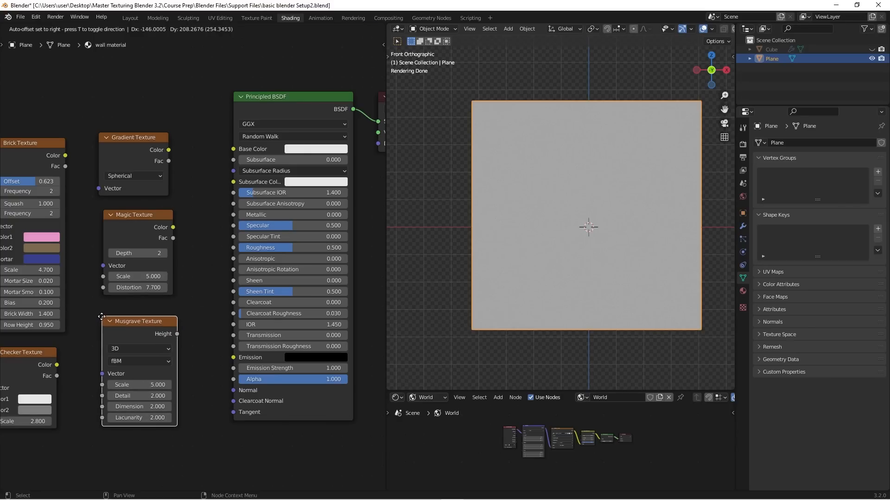
click(124, 329)
scroll(124, 329, down, 1)
middle_drag(149, 276, 175, 267)
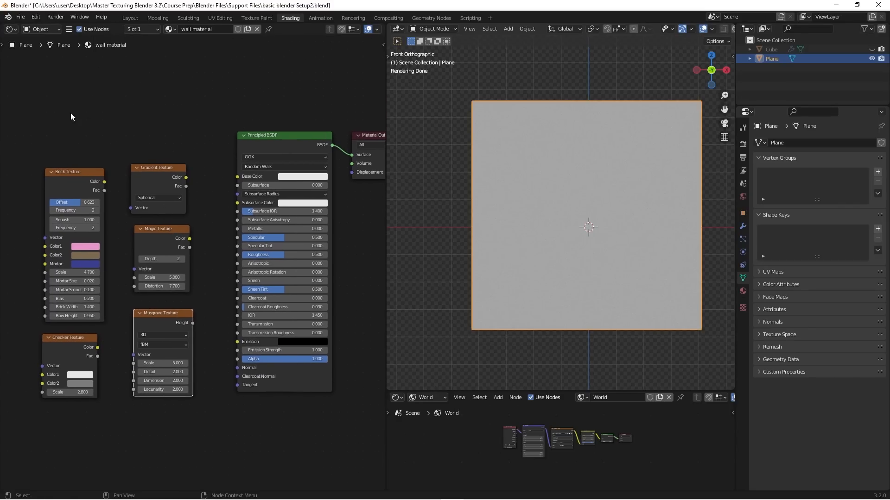
- Move the four earlier texture nodes up-left and connect the Musgrave Texture's Height to the Principled BSDF's Base Color, placing its node below the Magic Texture
drag(40, 112, 107, 155)
drag(97, 345, 56, 267)
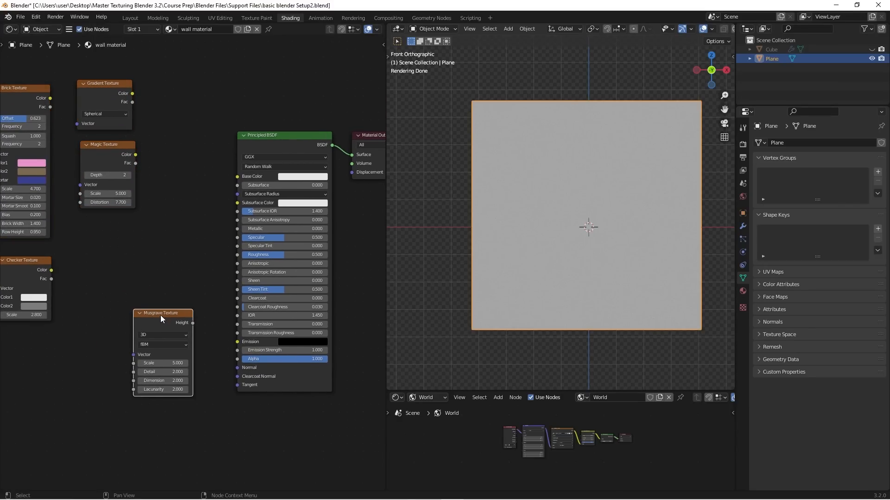
drag(160, 315, 275, 146)
scroll(168, 271, up, 2)
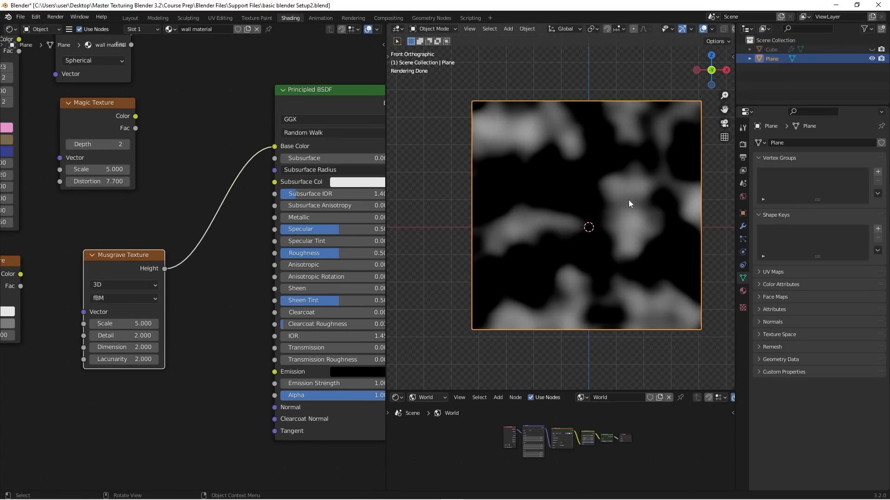
scroll(630, 202, down, 2)
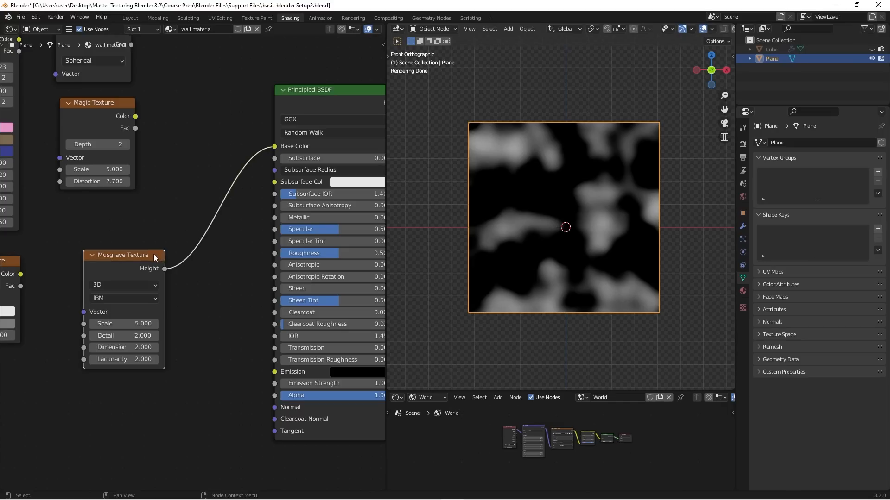
drag(153, 254, 140, 228)
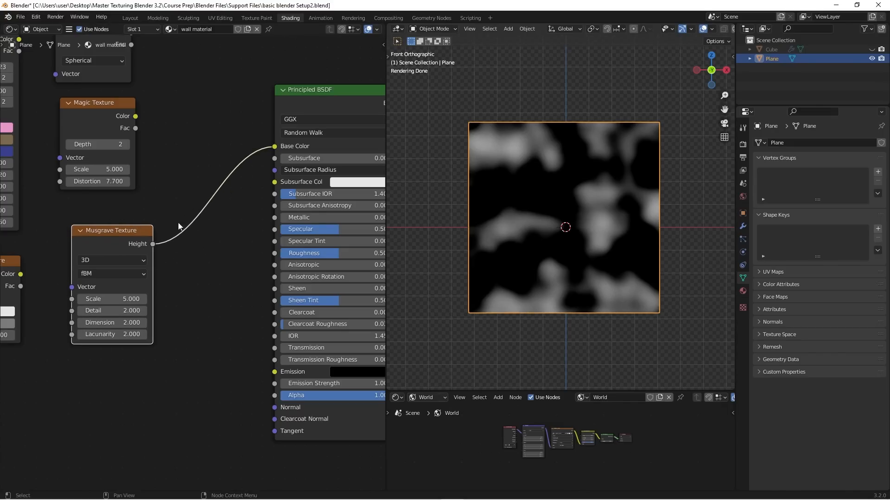
- Set the Musgrave Texture's Dimension to 0.000 and Scale to 7.900, and cut its Height link to the shader's Base Color
drag(112, 310, 134, 299)
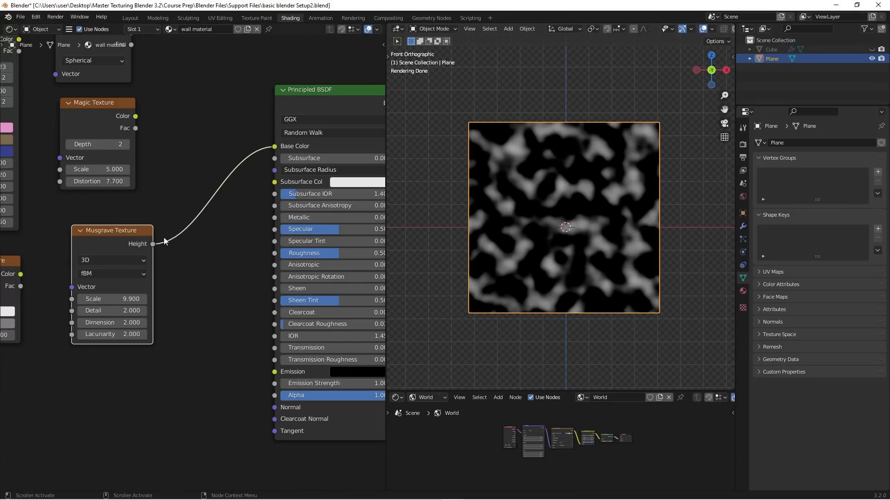
drag(143, 236, 136, 232)
drag(93, 318, 51, 318)
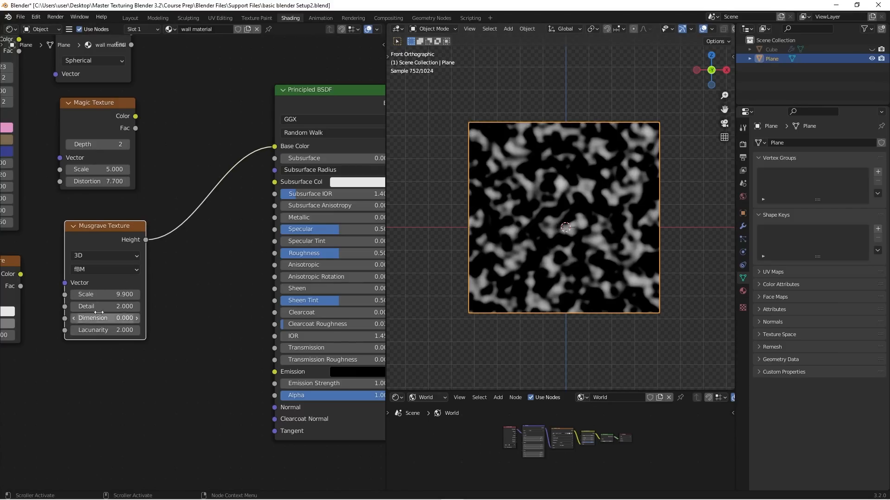
mouse_move(92, 294)
mouse_down()
mouse_move(111, 295)
mouse_move(83, 294)
mouse_up()
ctrl+right_drag(202, 155, 215, 232)
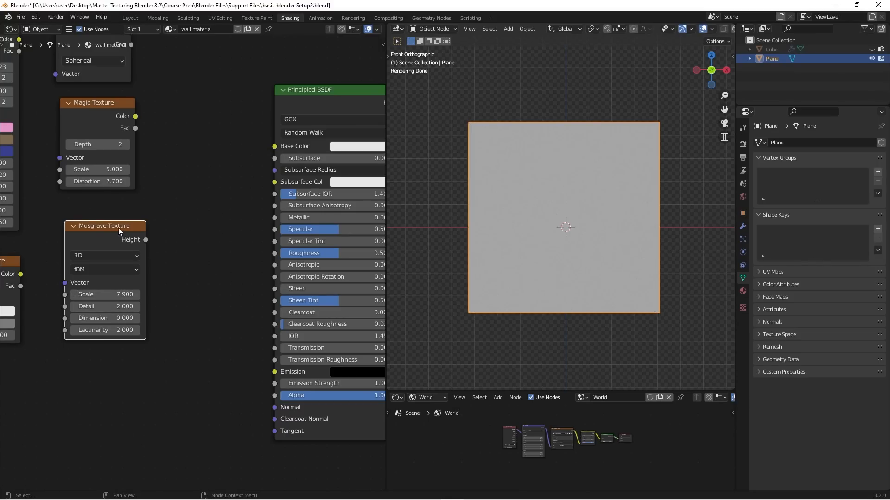
drag(115, 225, 110, 220)
- Add a Noise Texture node and place it between the Musgrave Texture and the Principled BSDF
key(shift+a)
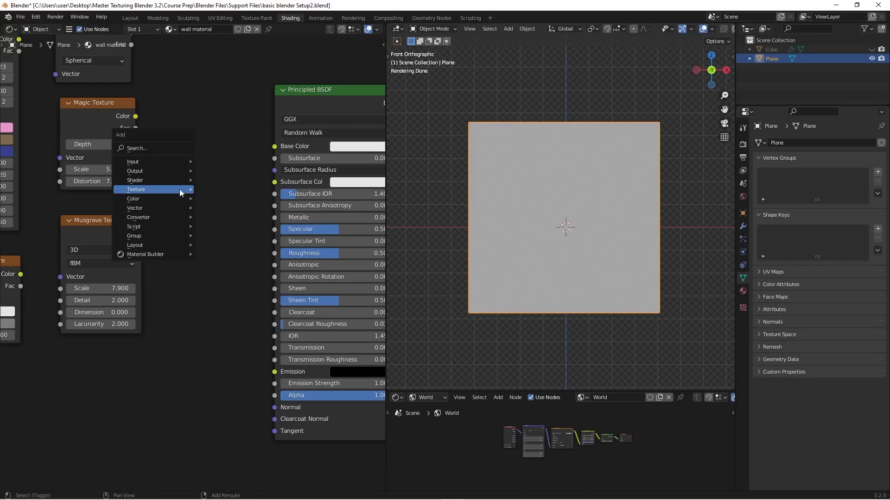
mouse_move(180, 189)
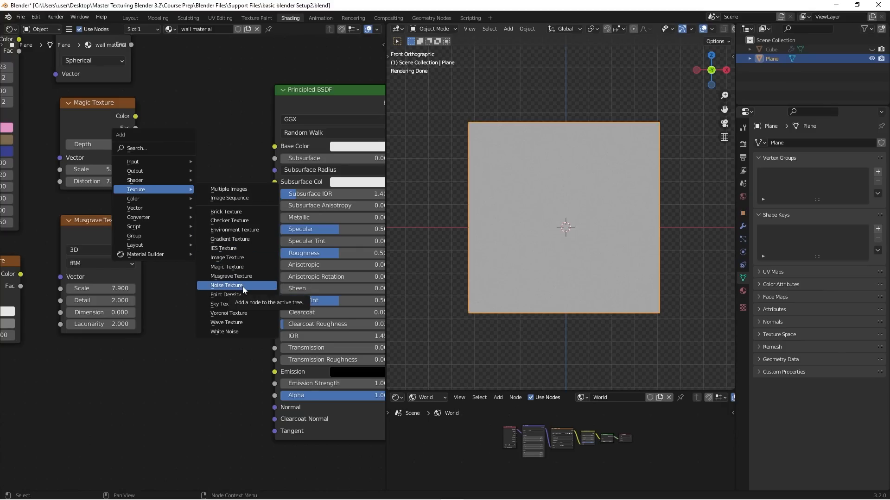
click(227, 286)
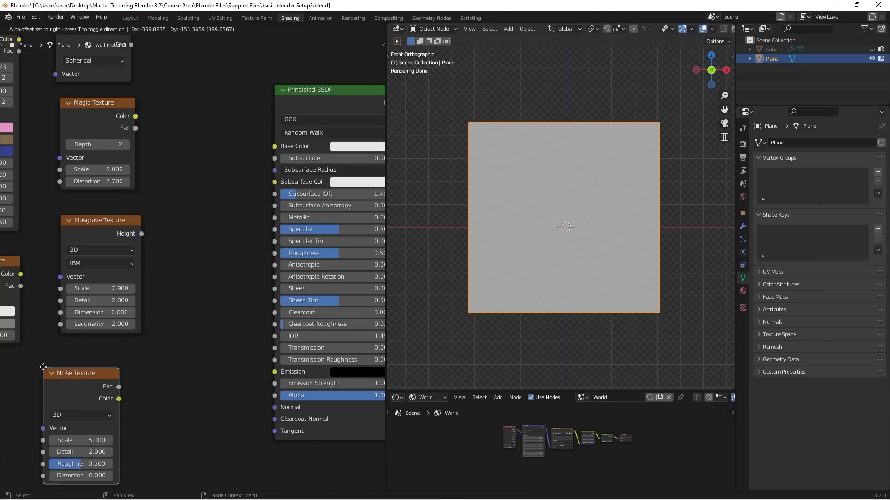
click(171, 356)
drag(137, 353, 219, 199)
scroll(586, 189, down, 2)
shift+middle_drag(588, 194, 607, 185)
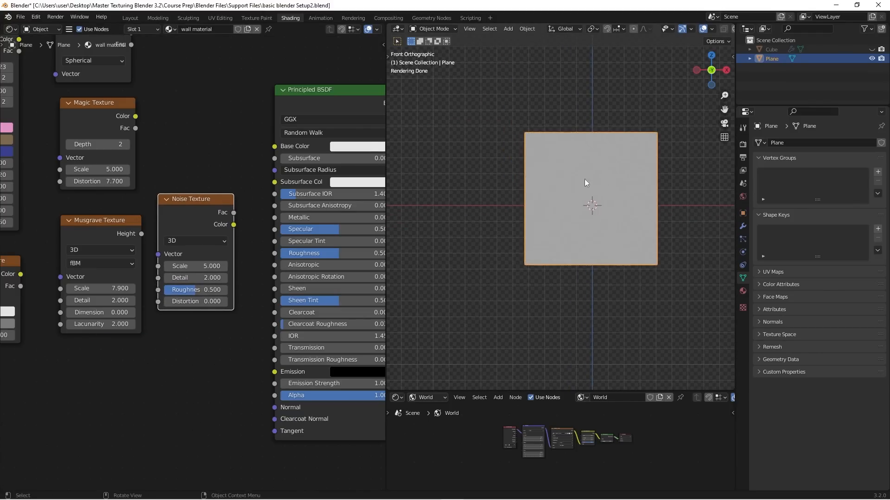
shift+middle_drag(240, 161, 148, 174)
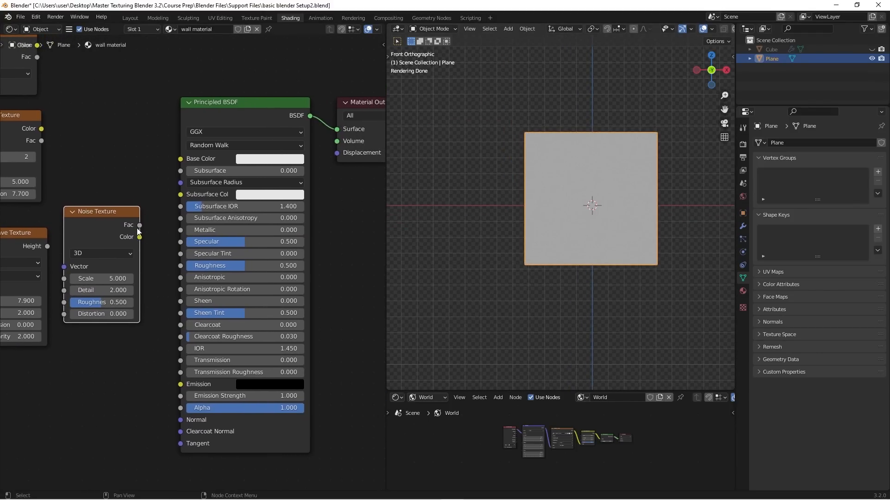
drag(138, 229, 139, 237)
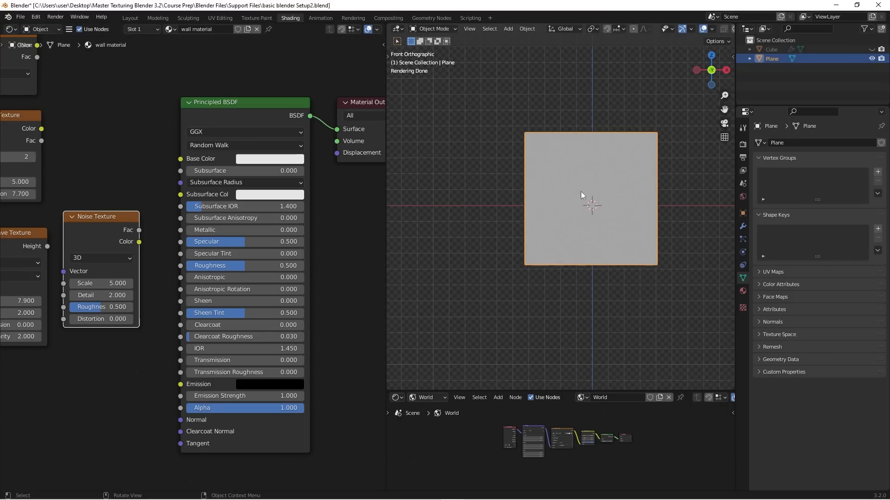
- Set the Principled BSDF's Base Color to pink and inspect the plane with it
scroll(581, 190, up, 4)
scroll(549, 190, down, 4)
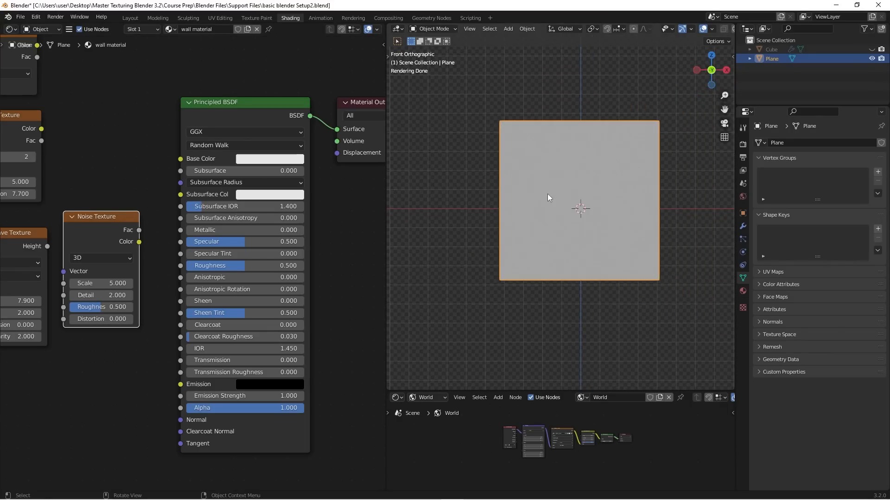
click(254, 158)
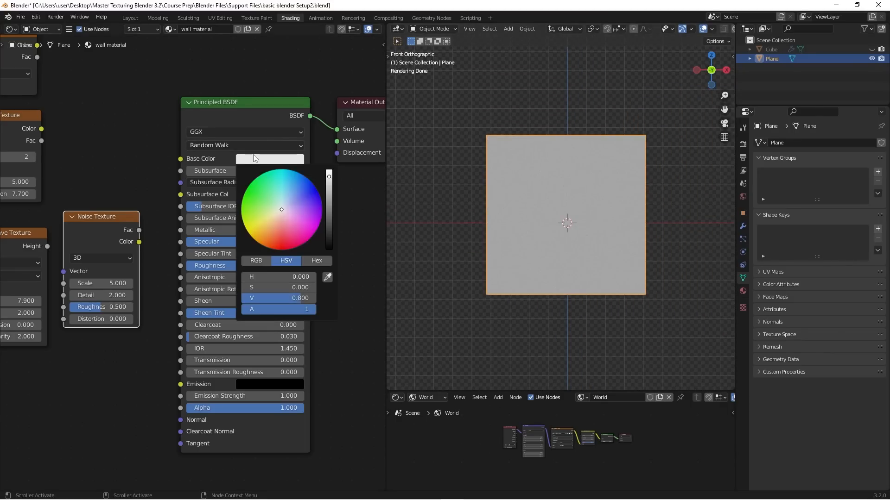
click(294, 230)
scroll(557, 169, up, 5)
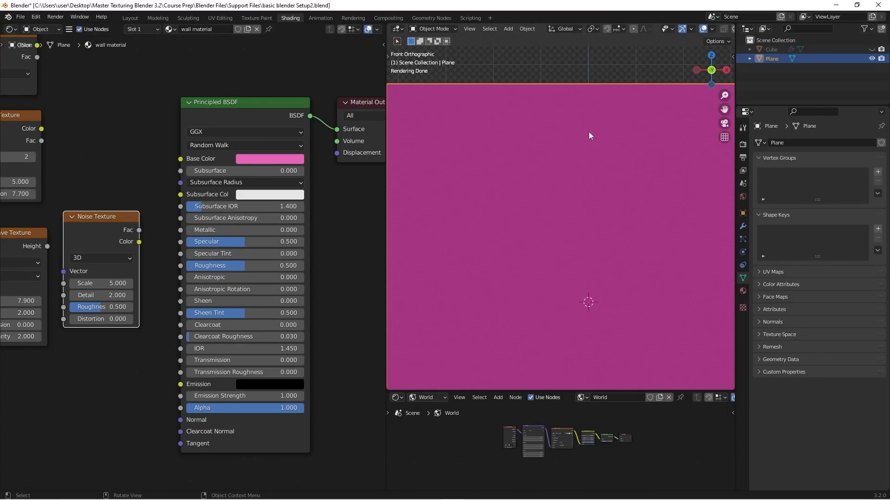
scroll(566, 171, down, 5)
- Change the Principled BSDF's Base Color to light teal and connect the Noise Texture's Color output to it
click(271, 160)
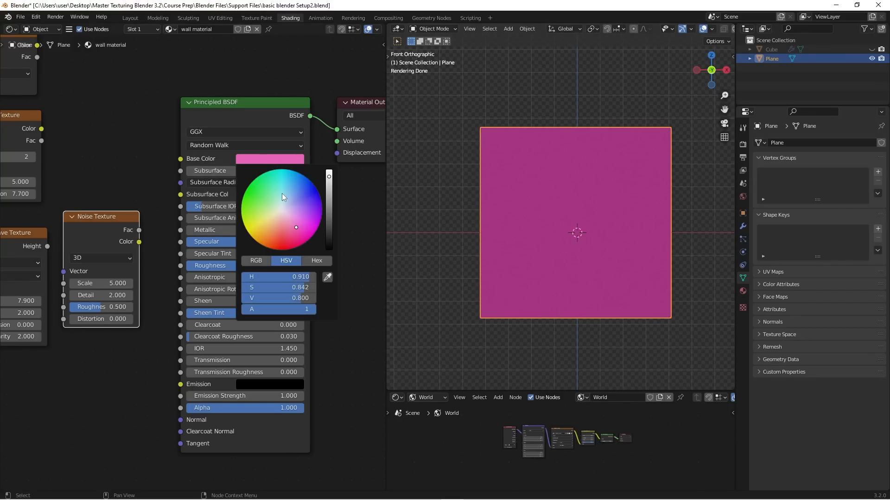
click(282, 193)
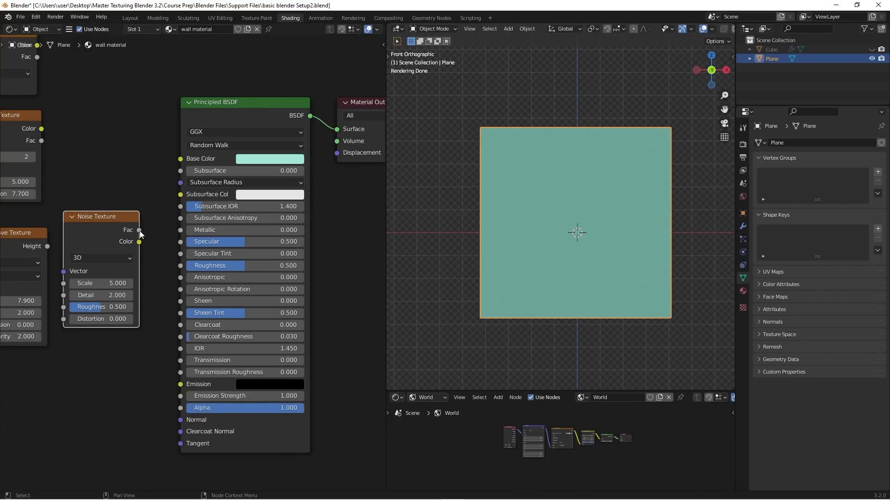
drag(139, 242, 181, 159)
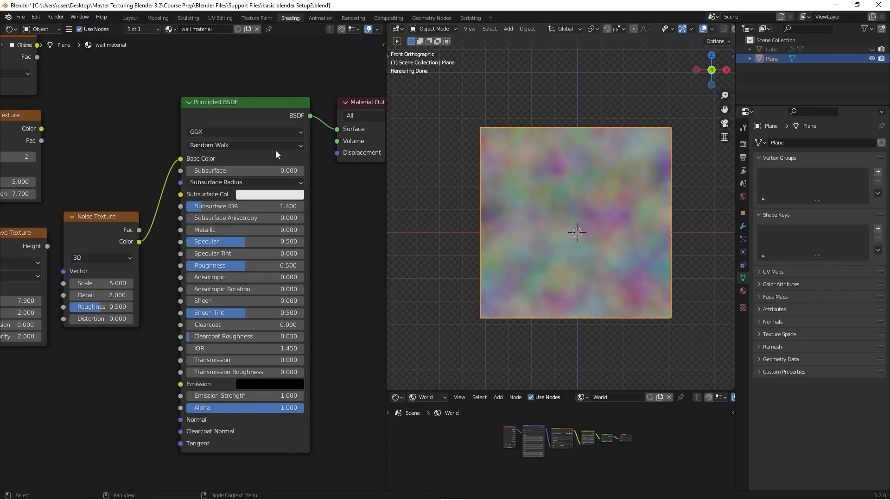
scroll(596, 191, up, 1)
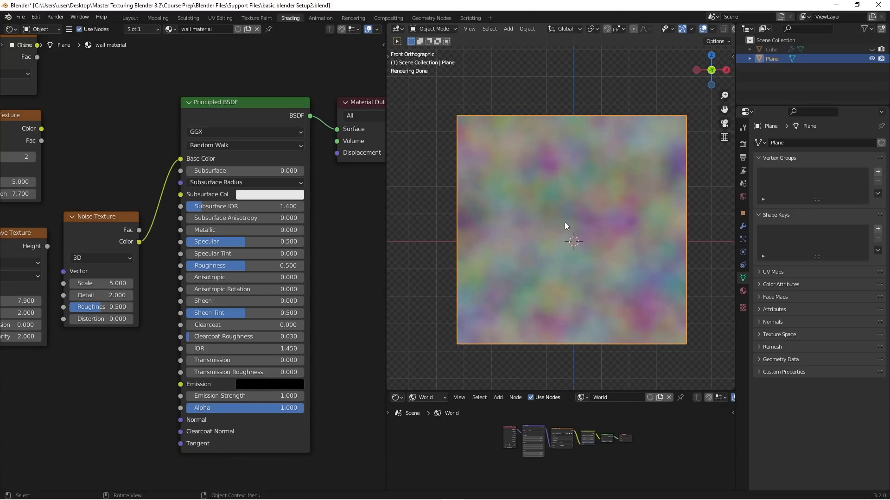
scroll(570, 208, down, 2)
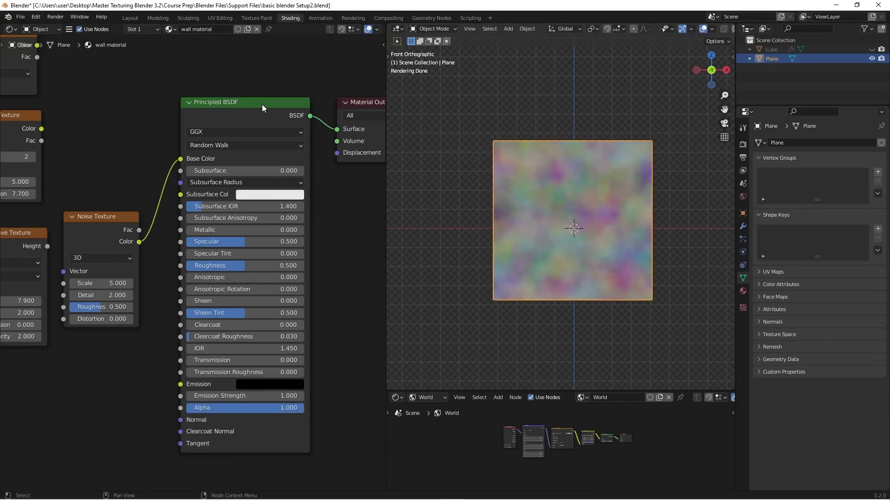
- Shift the Principled BSDF node slightly right and raise the Noise Texture node beside the Magic Texture
drag(263, 105, 276, 105)
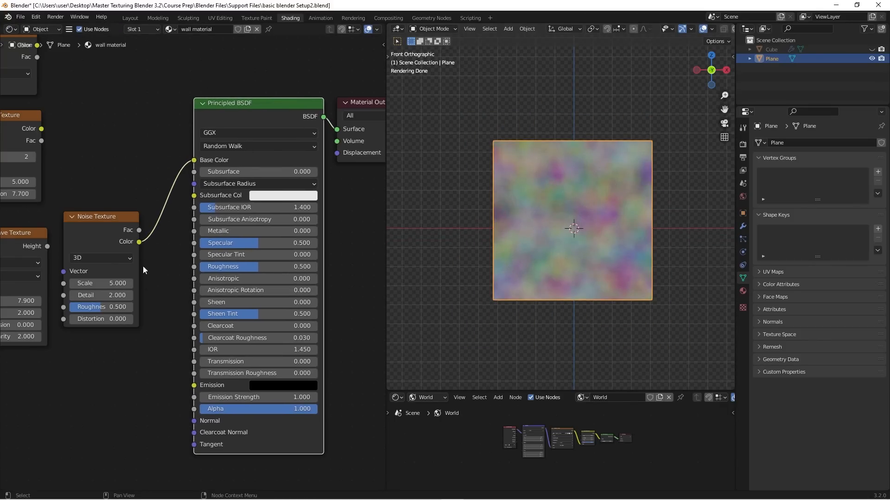
drag(117, 216, 122, 157)
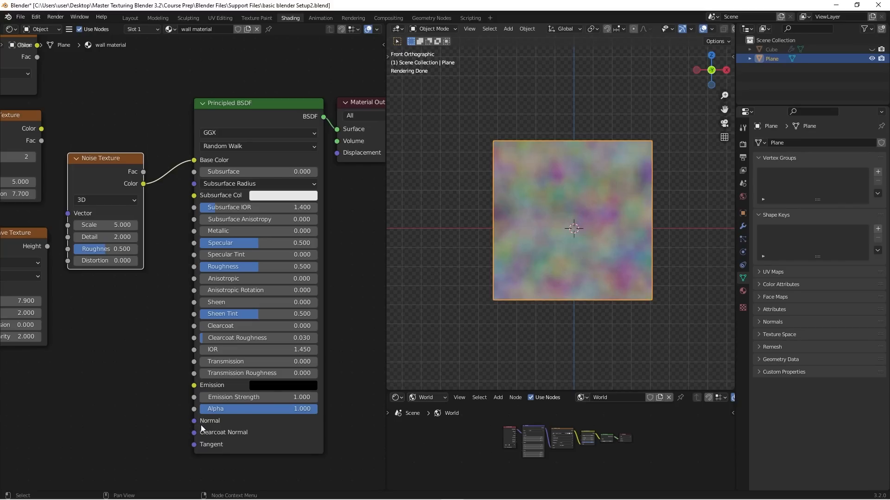
scroll(549, 172, up, 2)
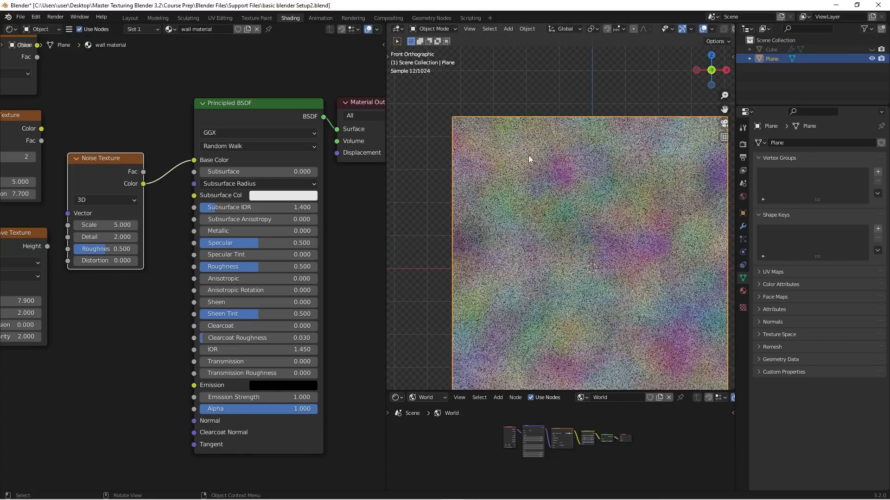
scroll(555, 174, down, 1)
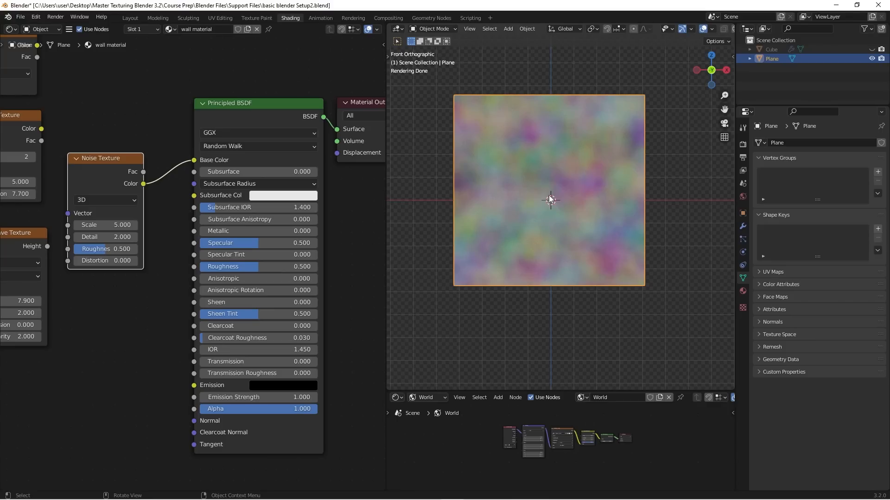
scroll(132, 225, down, 1)
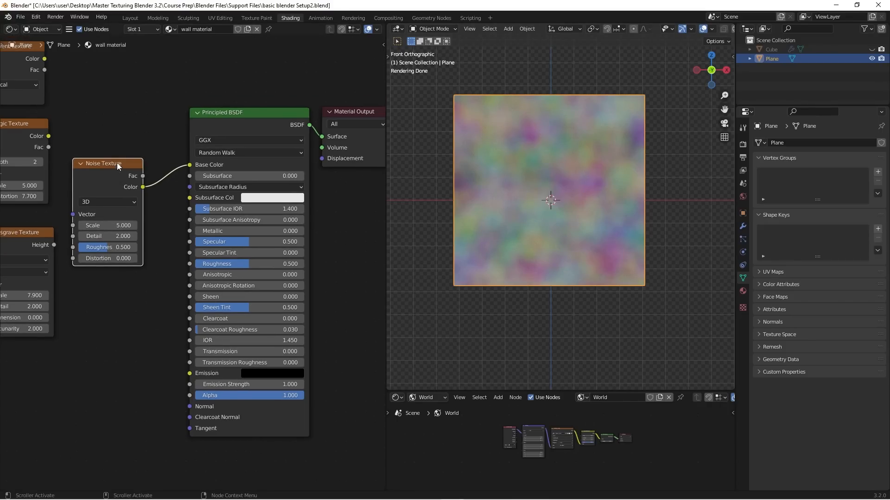
drag(117, 163, 119, 129)
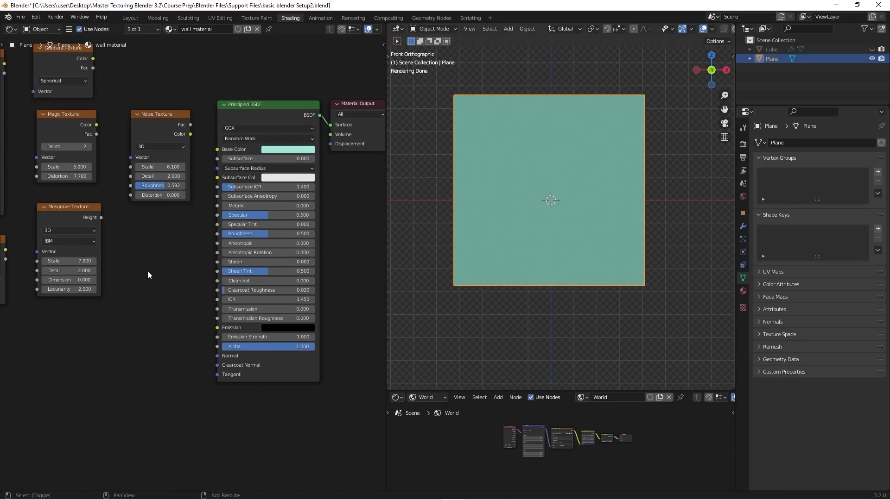
- Add a Voronoi Texture node just below the Noise Texture and connect its Color to the Principled BSDF's Base Color
key(shift+a)
mouse_move(147, 271)
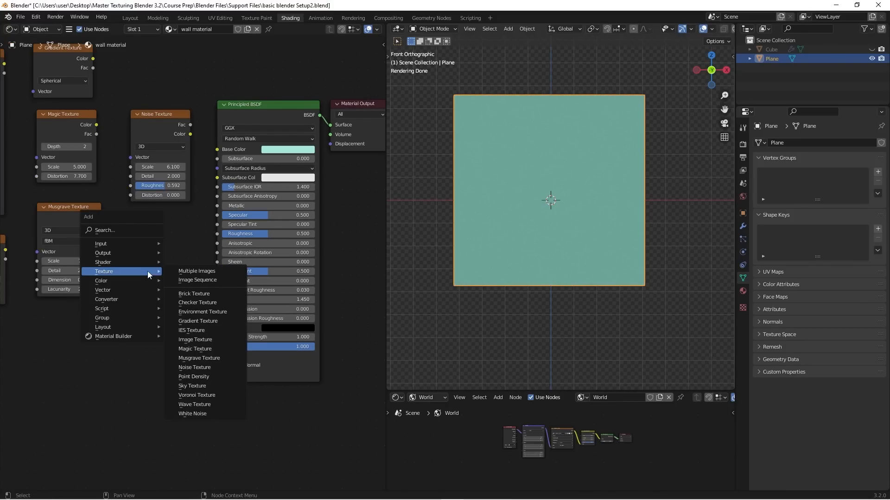
click(211, 398)
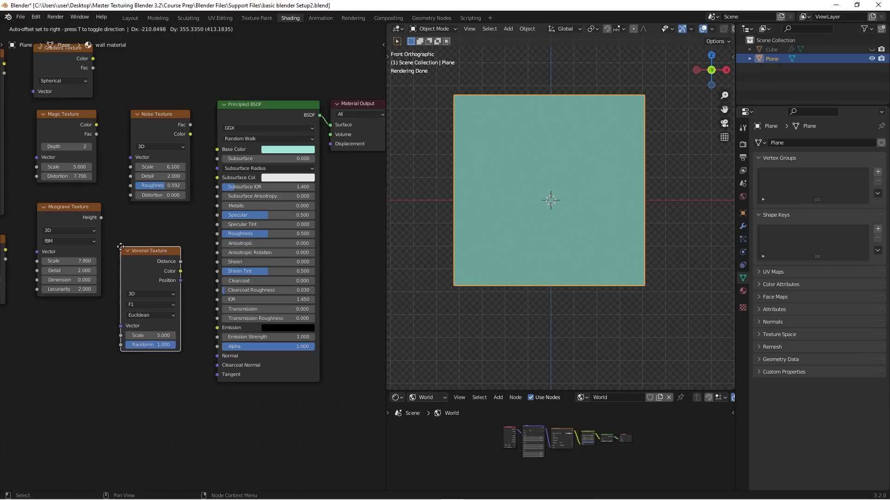
click(123, 241)
drag(183, 265, 215, 148)
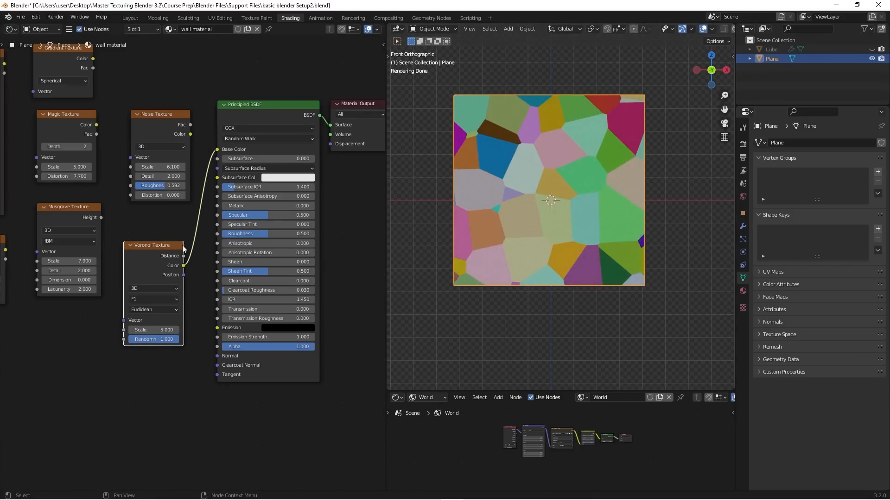
drag(180, 246, 176, 226)
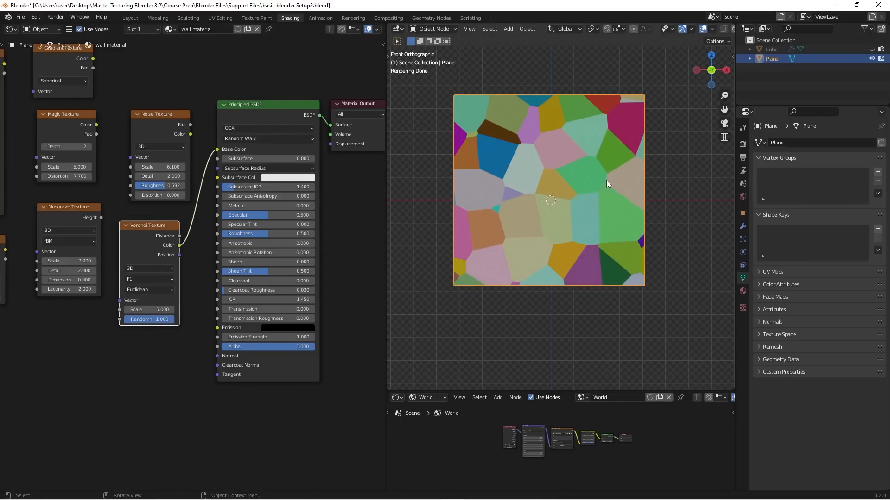
- Try the Manhattan distance metric on the Voronoi Texture and switch it to Minkowski
shift+middle_drag(582, 240, 592, 260)
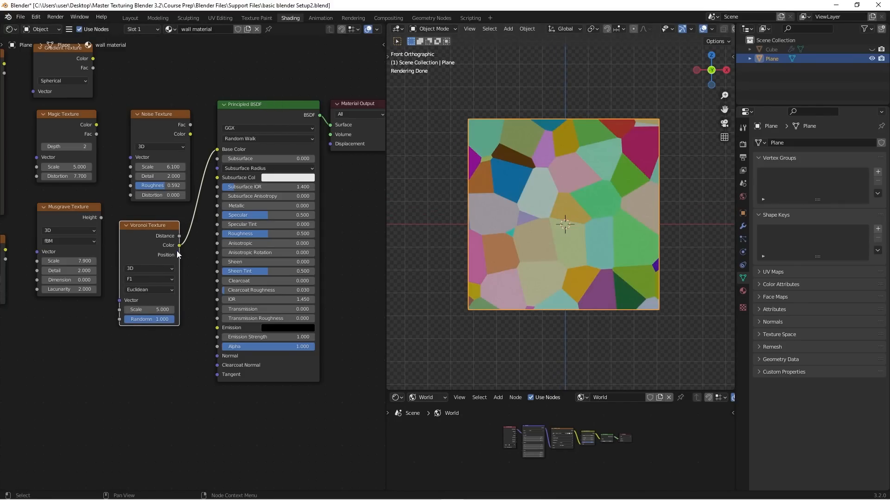
scroll(167, 287, up, 2)
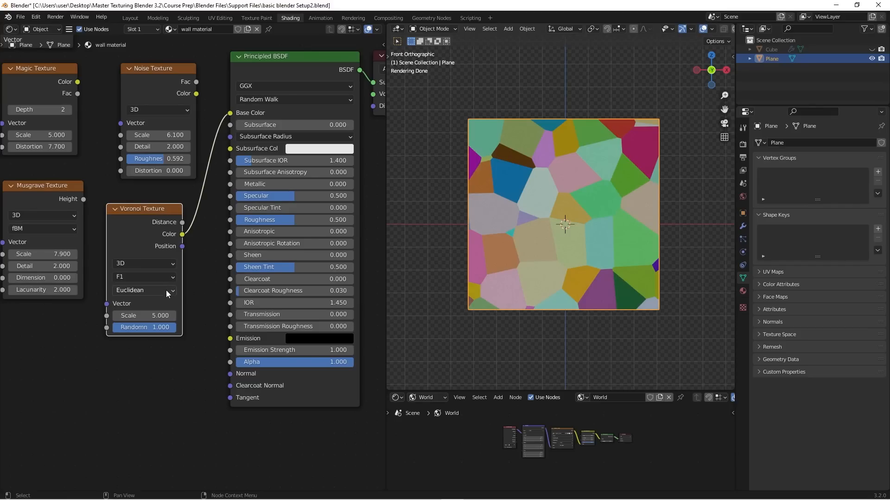
click(166, 290)
click(148, 310)
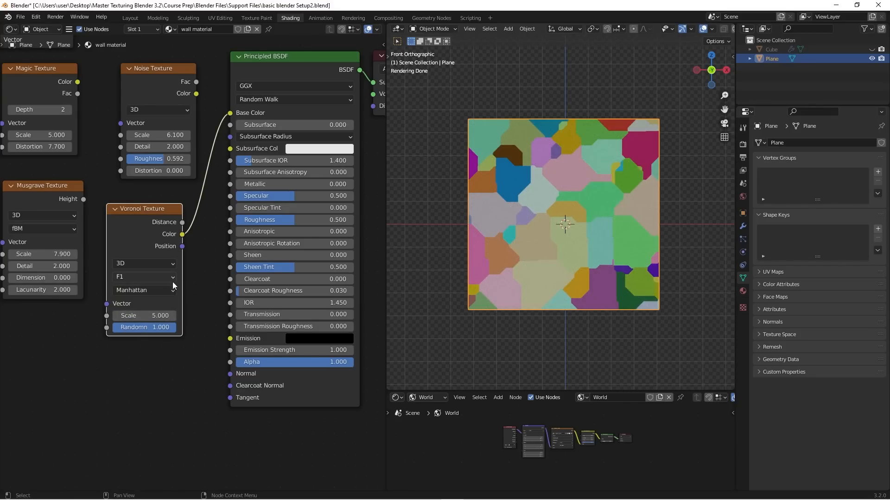
click(171, 290)
click(165, 326)
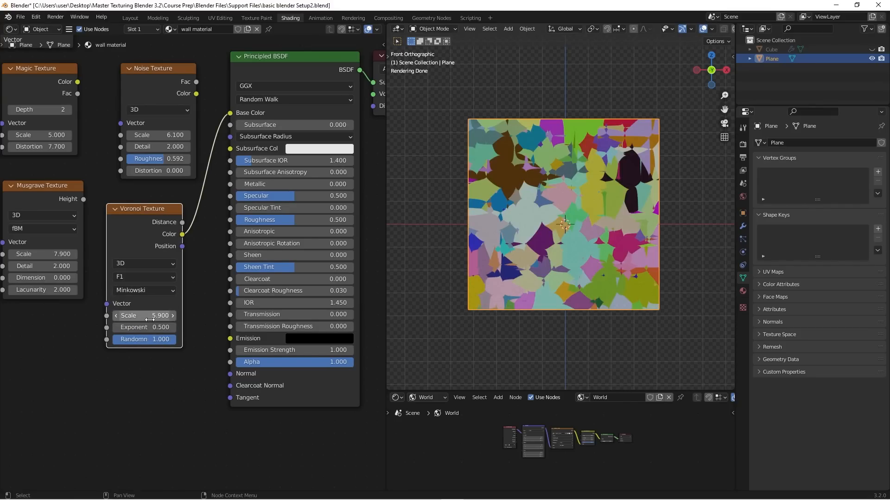
- Set the Voronoi Texture's Exponent to 3.100 and Randomness to 0.742, and switch its distance metric to Euclidean
drag(149, 316, 125, 328)
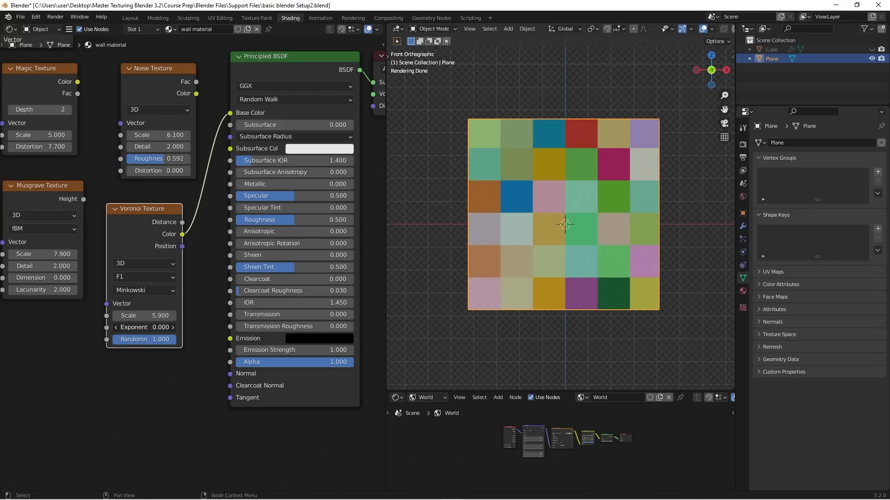
drag(144, 327, 201, 327)
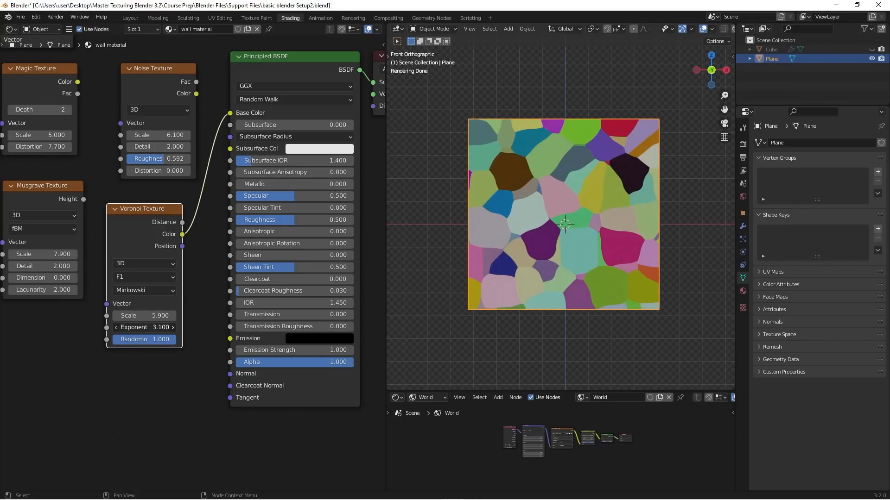
drag(145, 342, 129, 341)
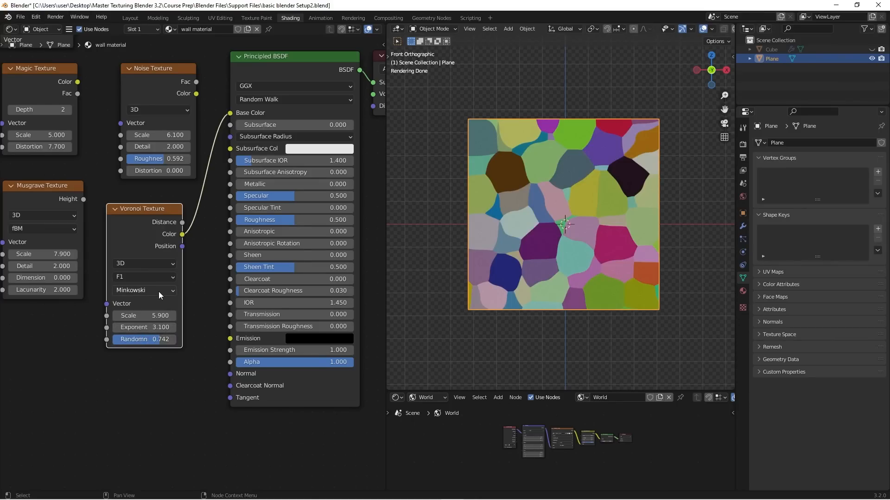
click(158, 291)
click(154, 303)
- Preview the Voronoi Texture's Distance output with the Material Output moved clear of the Viewer, and switch the distance metric to Manhattan
scroll(188, 222, down, 1)
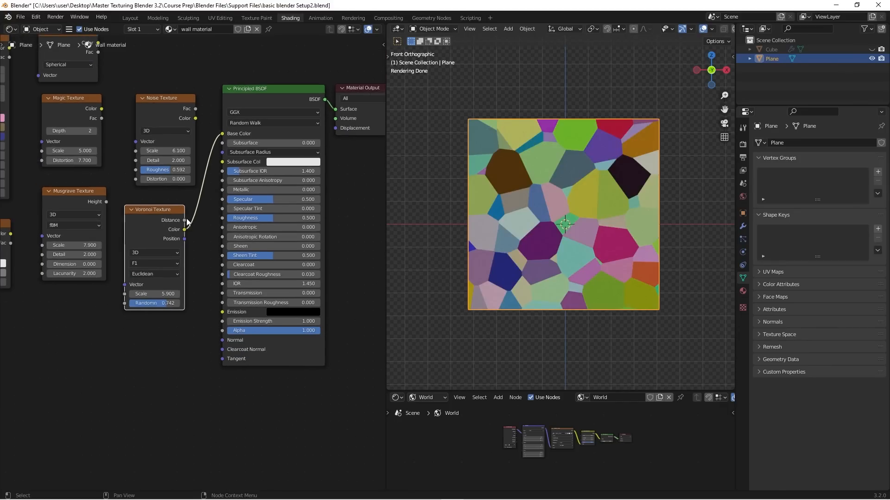
ctrl+shift+click(168, 209)
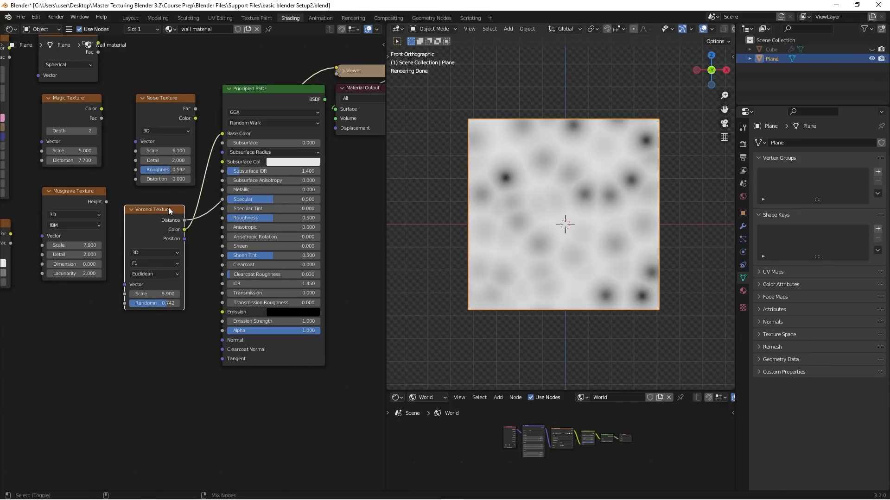
scroll(177, 244, down, 1)
middle_drag(177, 245, 135, 265)
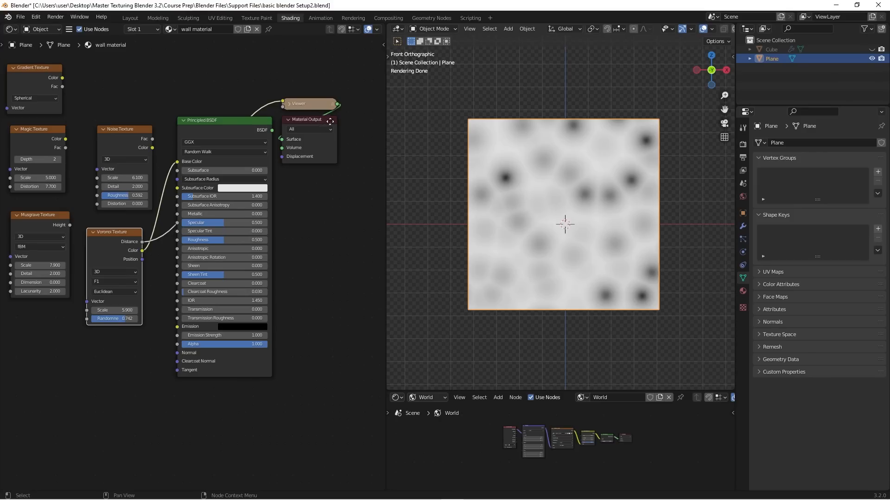
drag(323, 120, 360, 132)
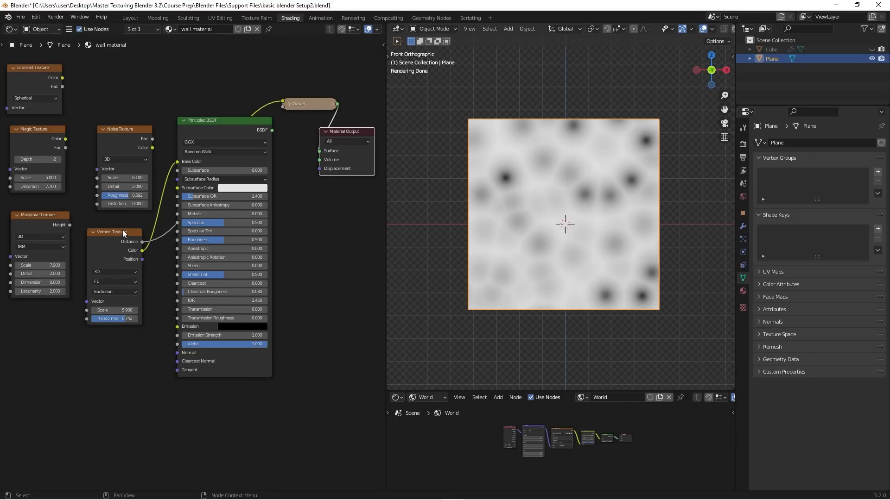
scroll(593, 214, up, 1)
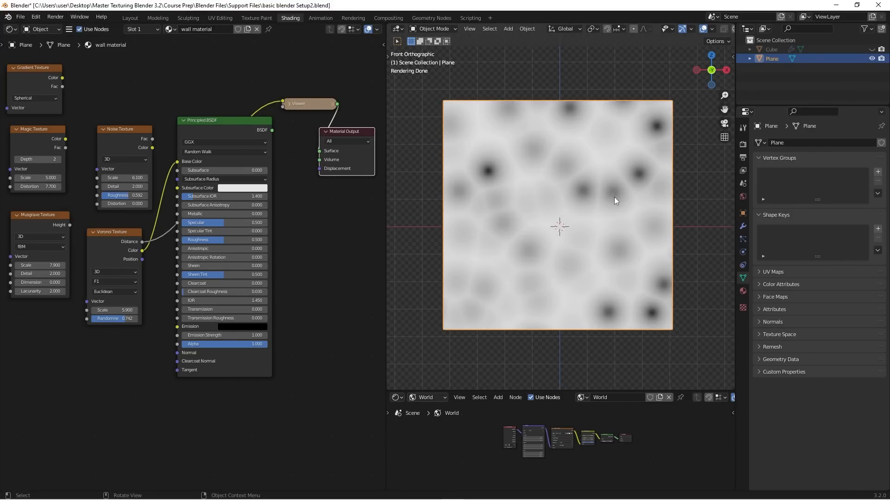
scroll(613, 202, up, 1)
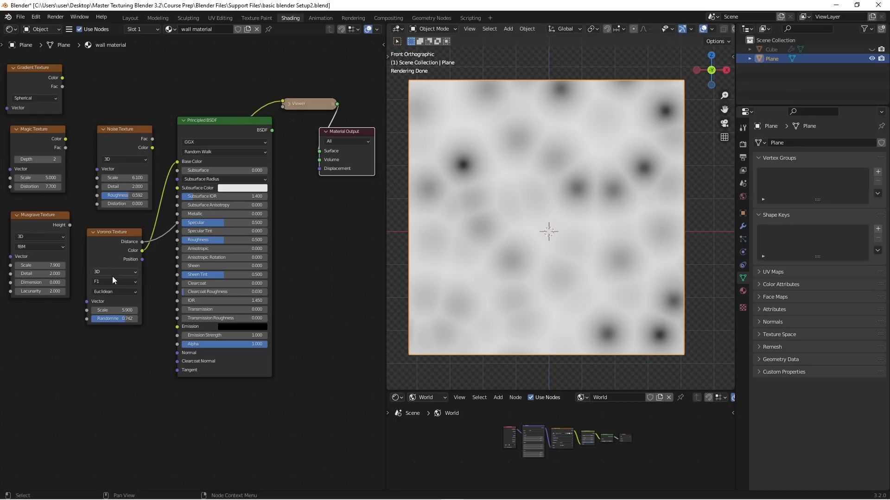
click(111, 293)
click(115, 309)
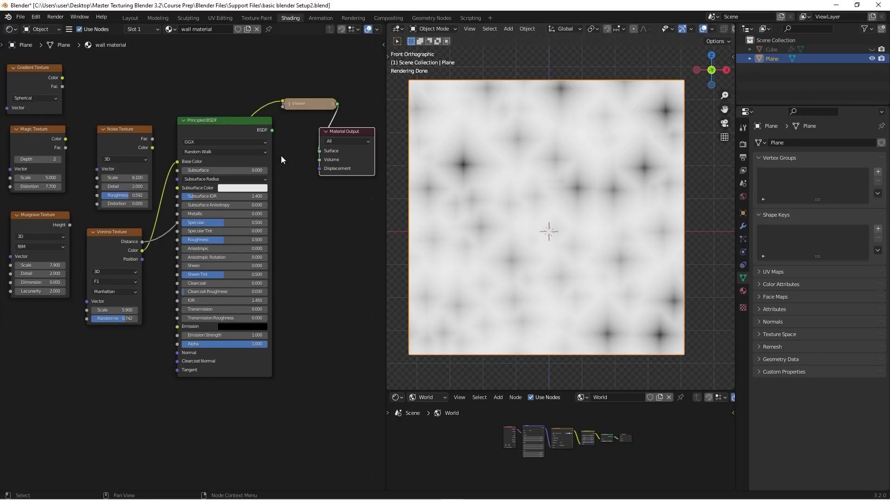
- Route the Principled BSDF back to the Material Output and cut the Voronoi Texture's link to its Base Color
ctrl+shift+click(227, 120)
ctrl+right_drag(174, 160, 166, 199)
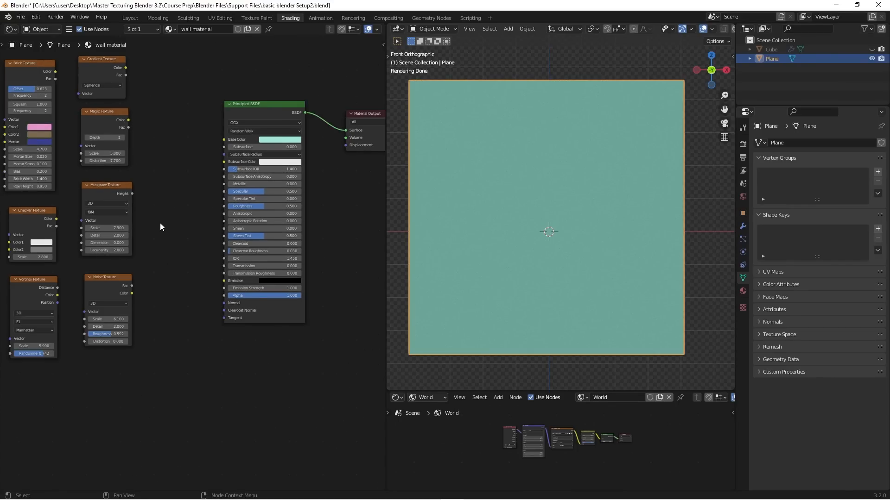
- Add a Wave Texture node between the Musgrave Texture and the Principled BSDF, and connect its Color to the Base Color
middle_drag(160, 224, 157, 241)
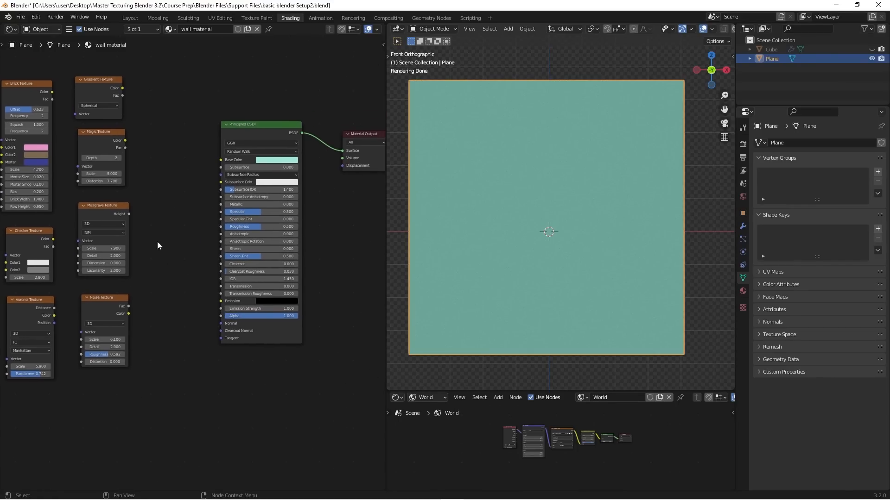
middle_drag(168, 198, 175, 195)
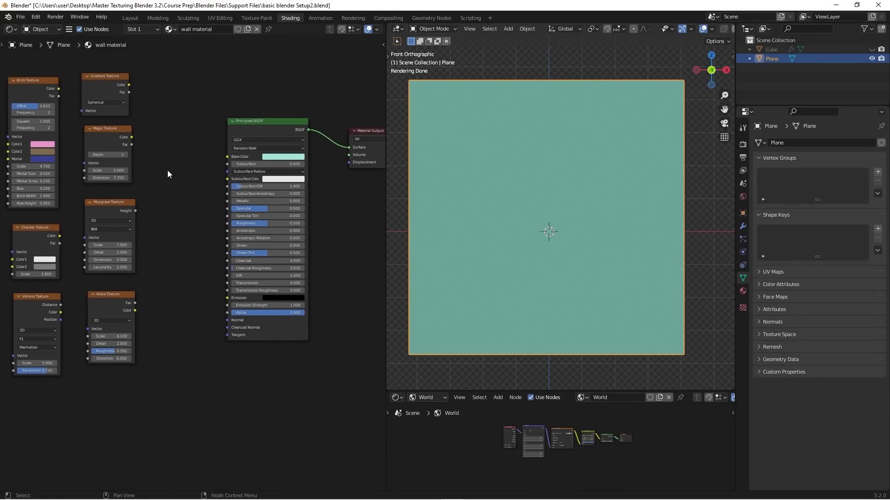
key(shift+a)
mouse_move(167, 171)
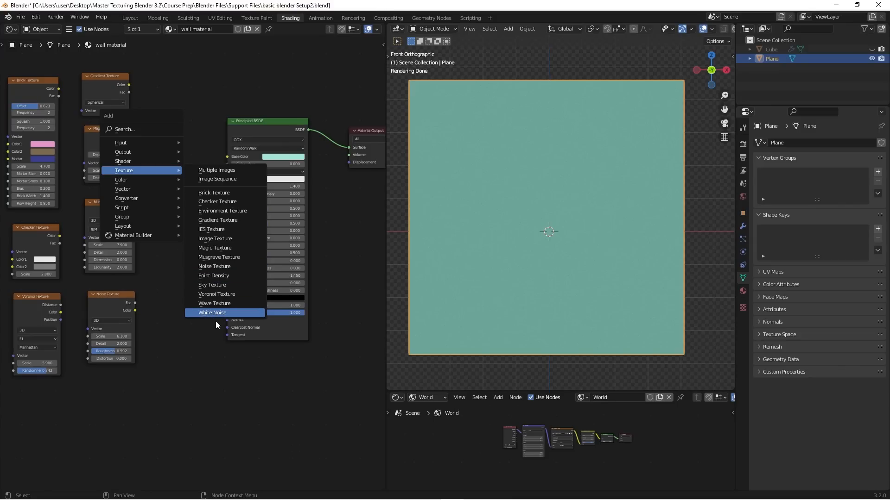
click(215, 304)
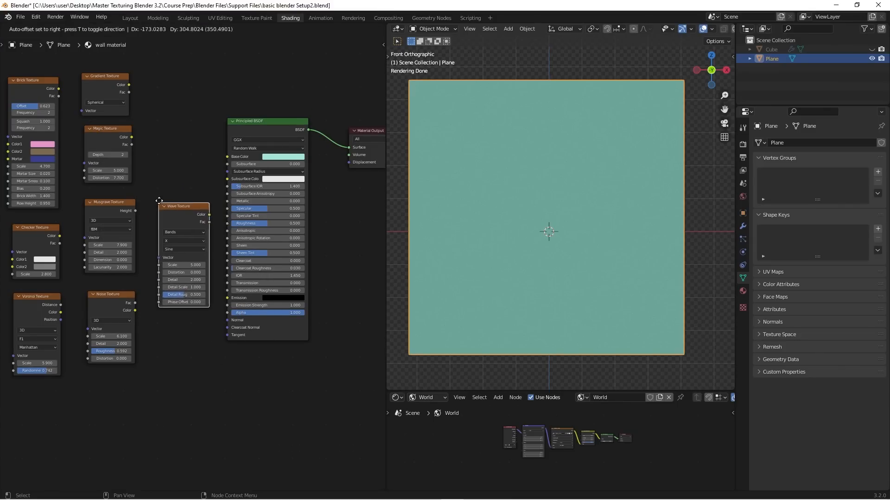
click(155, 188)
drag(202, 196, 227, 156)
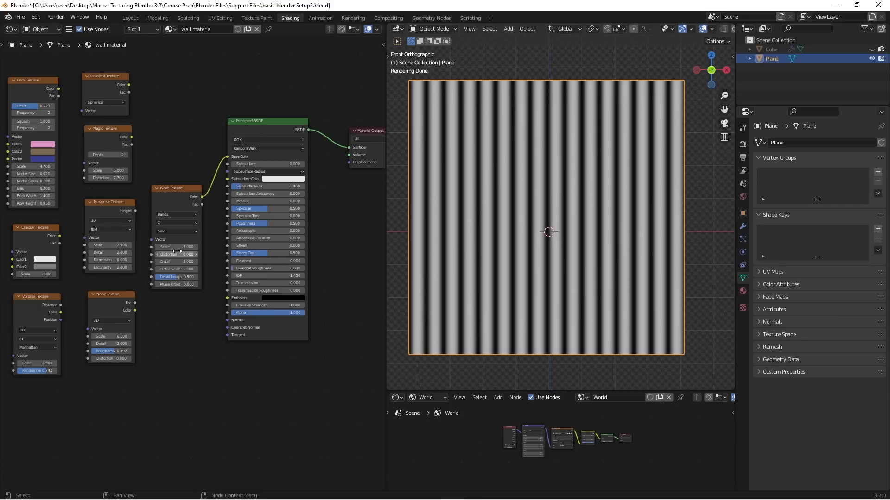
- Change the Wave Texture's wave type to Rings
scroll(184, 246, up, 2)
scroll(182, 256, up, 1)
click(168, 190)
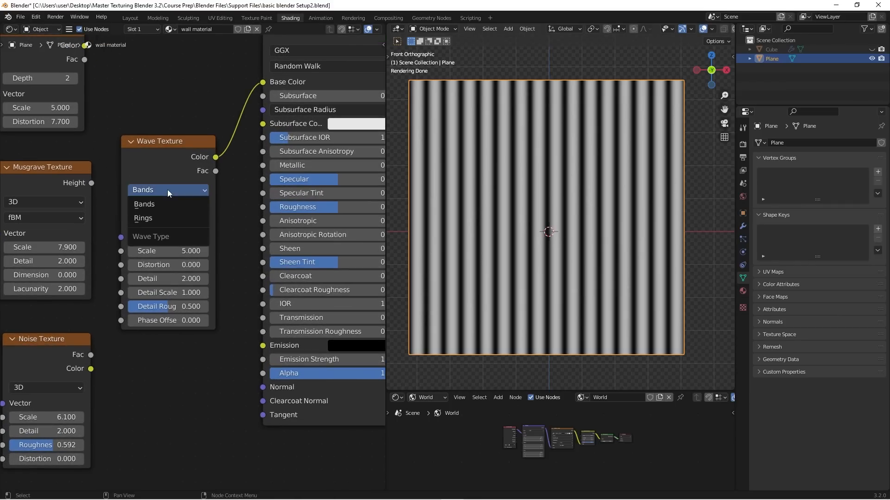
click(153, 217)
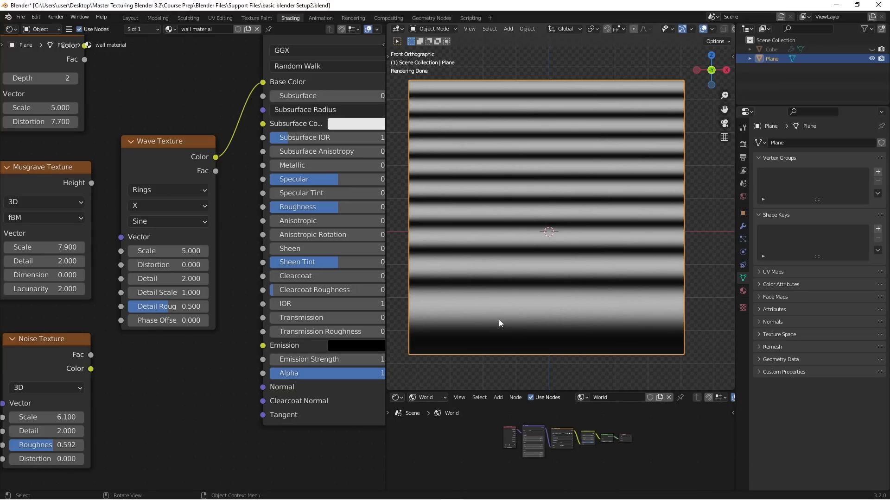
- Try the Saw and Triangle wave profiles on the Wave Texture and return it to Sine
click(160, 222)
click(153, 252)
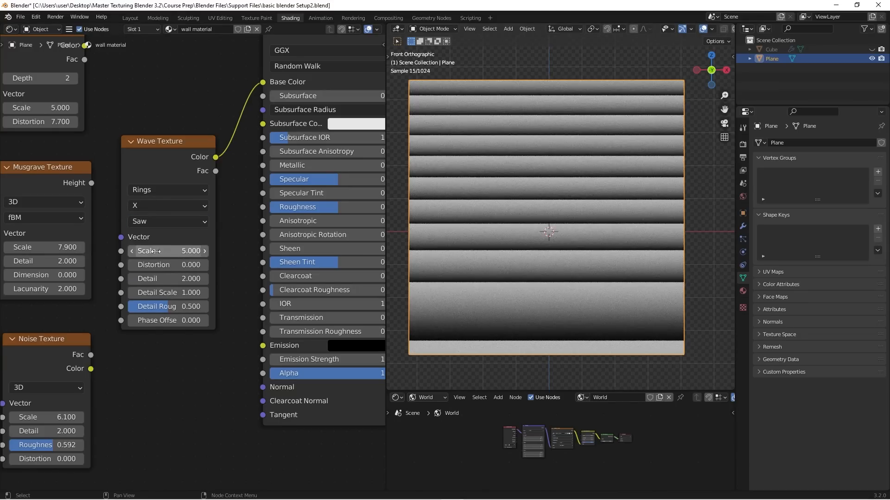
click(160, 221)
click(158, 268)
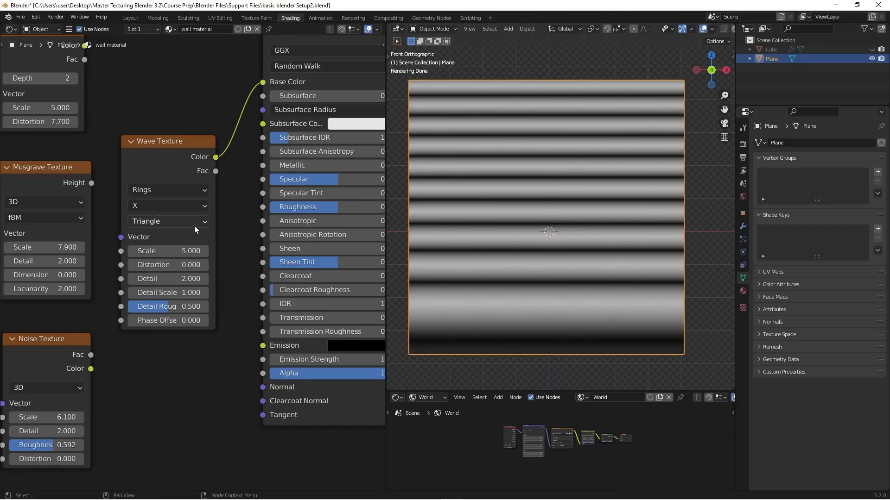
click(179, 221)
click(164, 235)
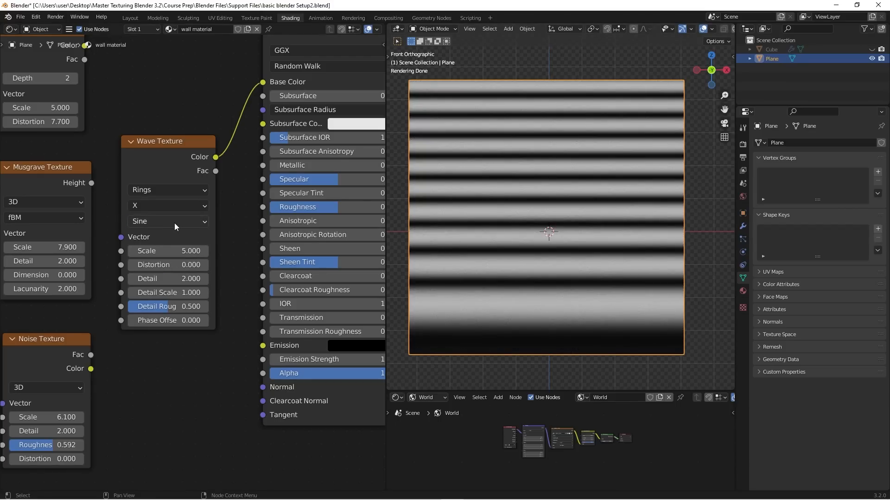
- Try Y as the Wave Texture's rings direction and return it to X
click(174, 222)
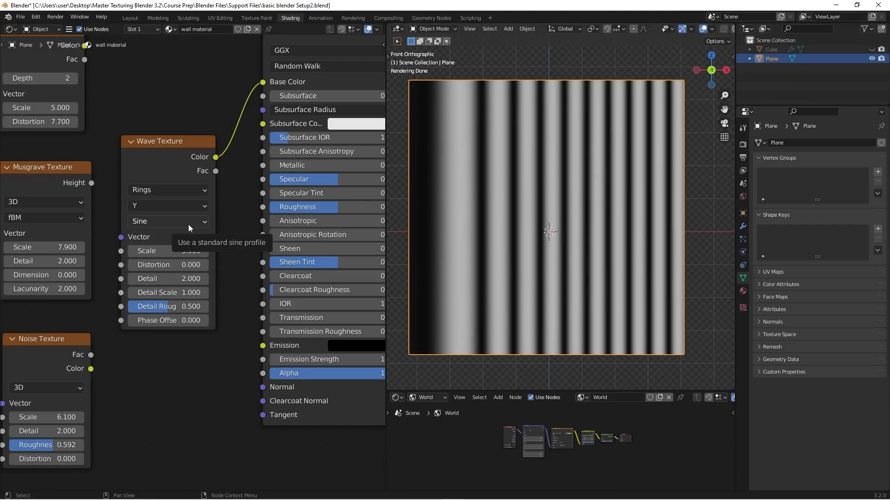
click(189, 206)
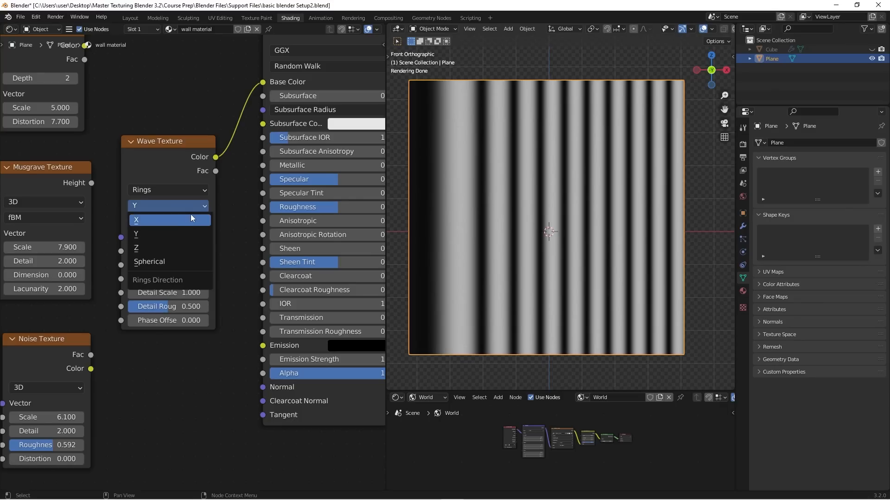
click(190, 217)
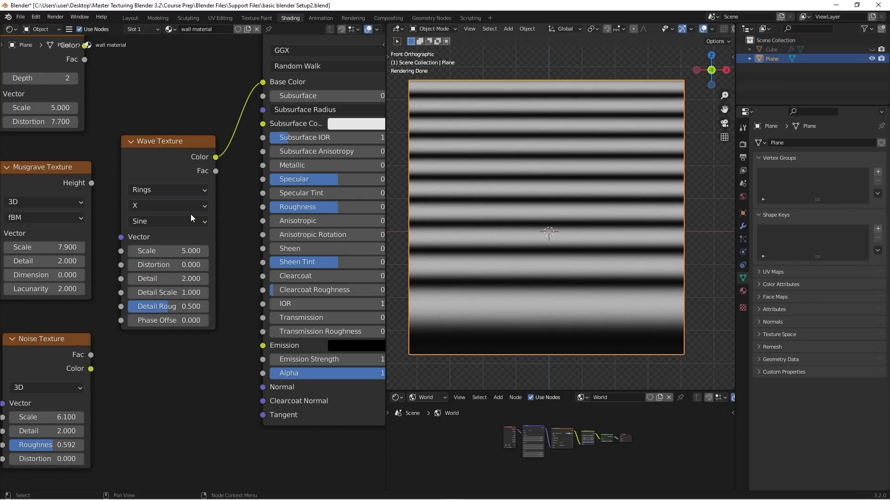
- Move the Wave Texture node slightly down and left, and set its wave type to Bands
drag(186, 141, 177, 164)
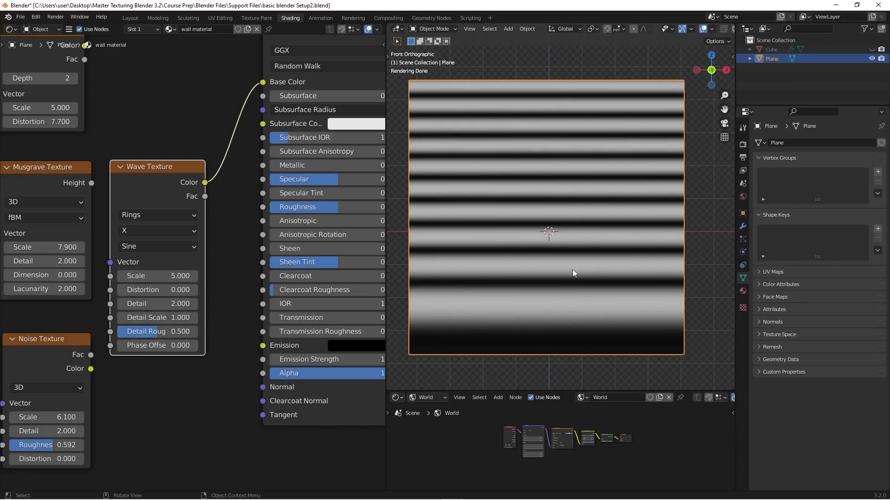
click(168, 213)
click(168, 232)
- Try the Y and Z bands directions on the Wave Texture and return it to X
click(151, 229)
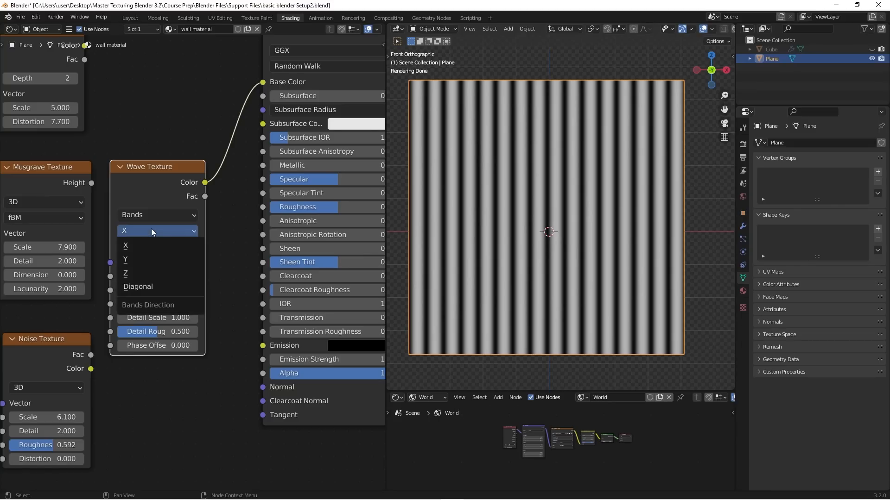
click(141, 258)
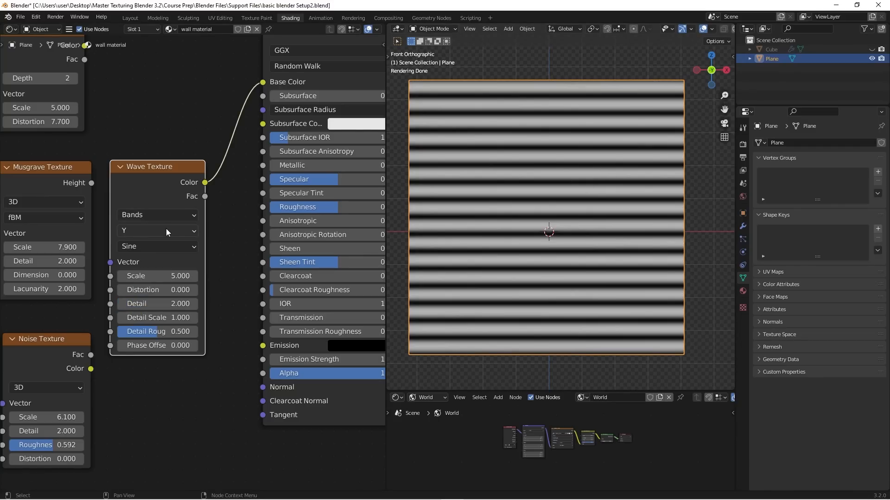
click(166, 229)
click(155, 273)
click(161, 229)
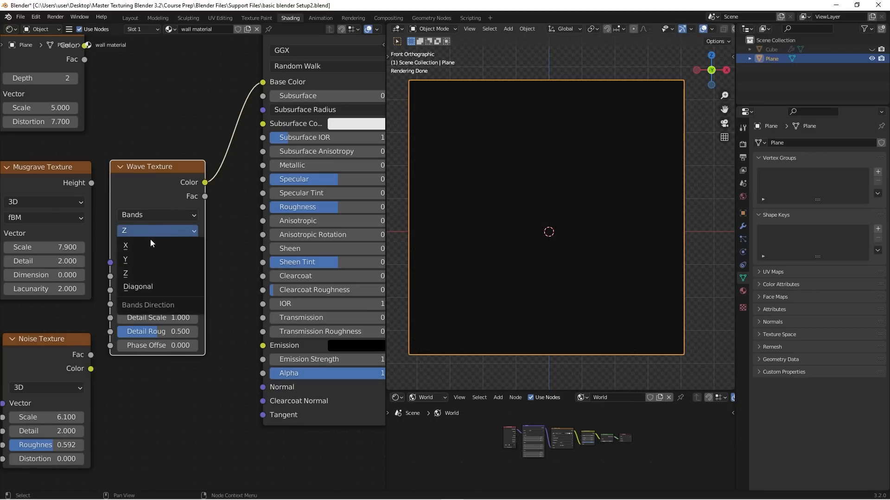
click(136, 241)
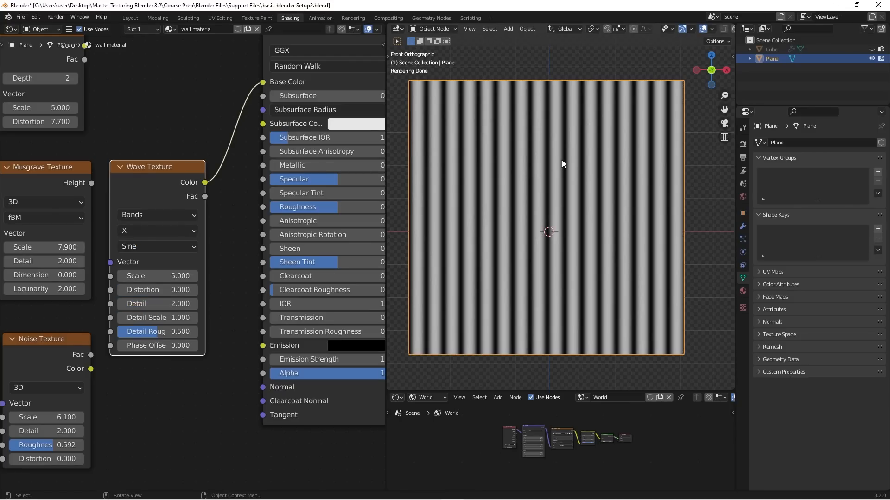
- Nudge the Noise Texture node slightly away from the Wave Texture and cut the Wave Texture's link to the Base Color
scroll(165, 169, down, 3)
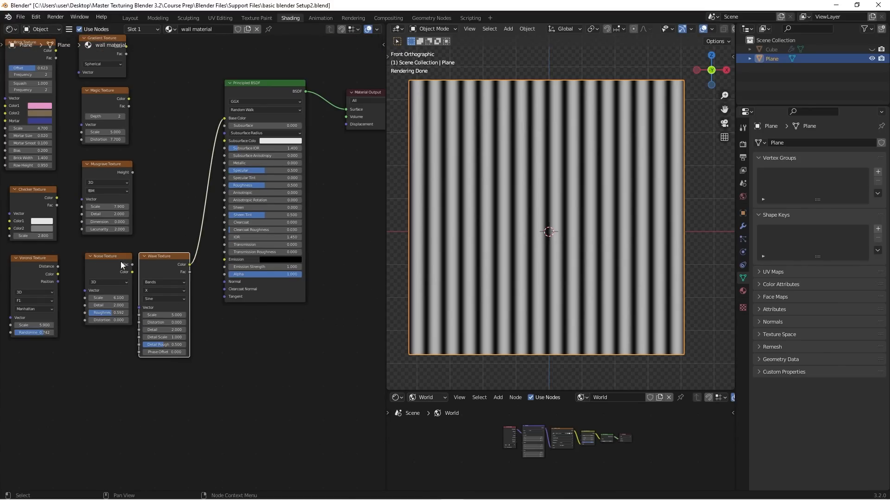
drag(115, 258, 107, 257)
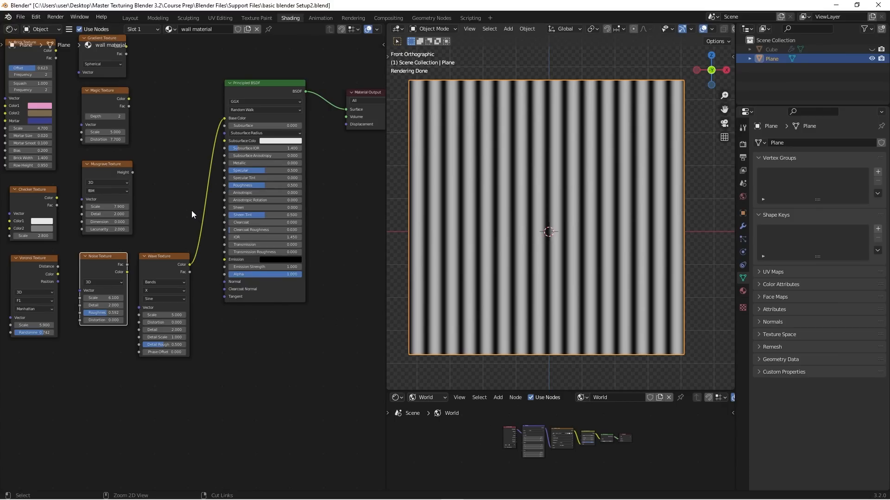
ctrl+right_drag(191, 210, 207, 246)
- Try a White Noise Texture with its Value connected to the Principled BSDF's Base Color, and delete the node
key(shift+a)
mouse_move(153, 165)
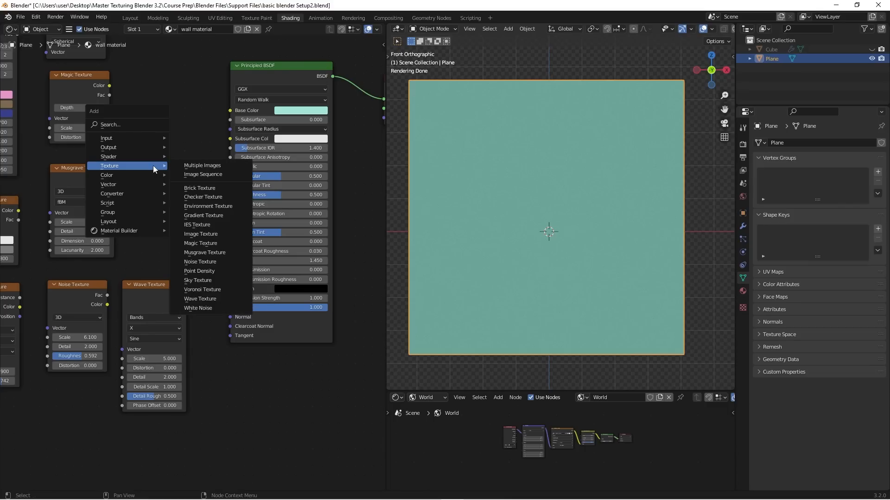
click(208, 308)
click(138, 137)
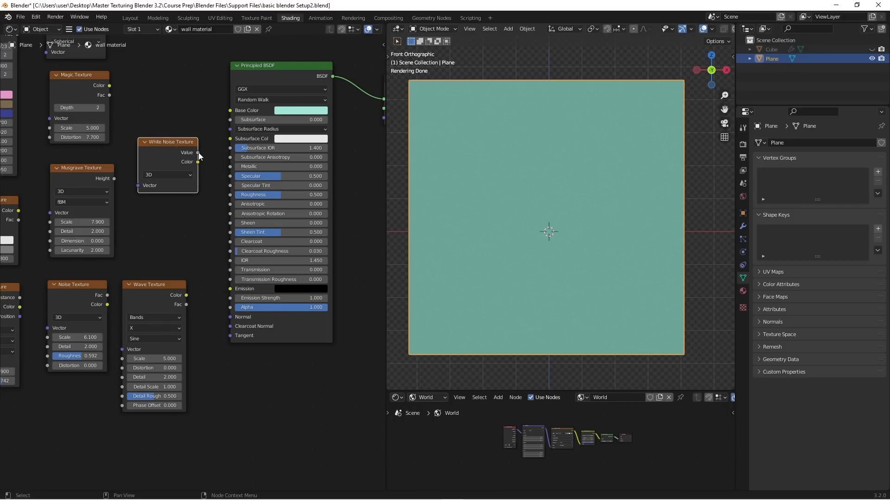
drag(197, 152, 232, 112)
drag(175, 142, 169, 150)
key(x)
- Move the Noise Texture node up into the space between the Musgrave Texture and the Principled BSDF
scroll(177, 159, down, 1)
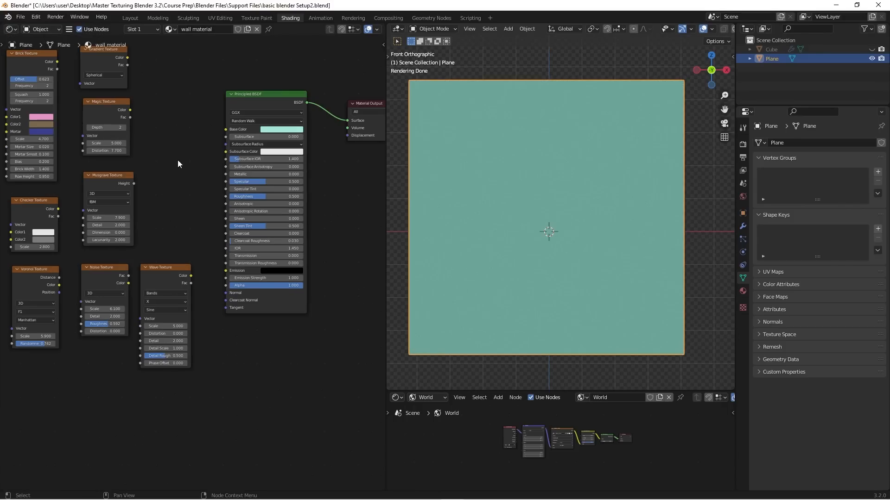
drag(99, 265, 174, 138)
scroll(179, 126, up, 2)
scroll(163, 199, down, 1)
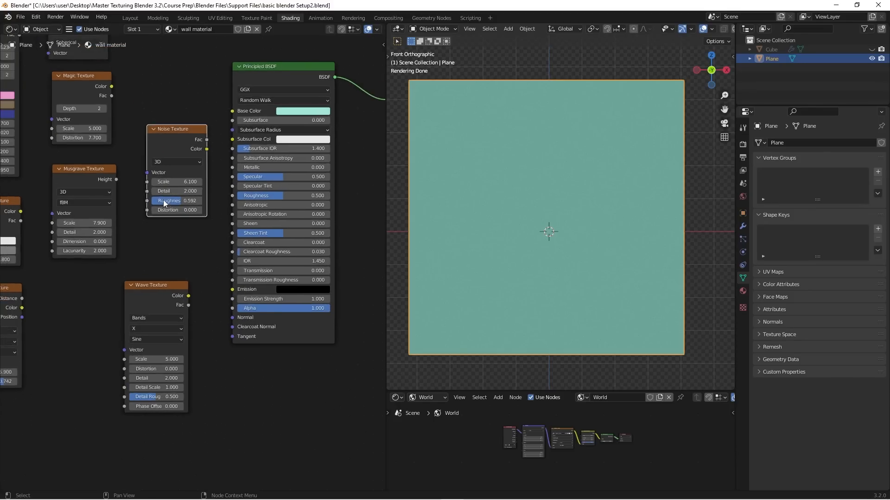
- Move the Wave Texture node into the column directly below the Musgrave Texture node
drag(157, 280, 91, 282)
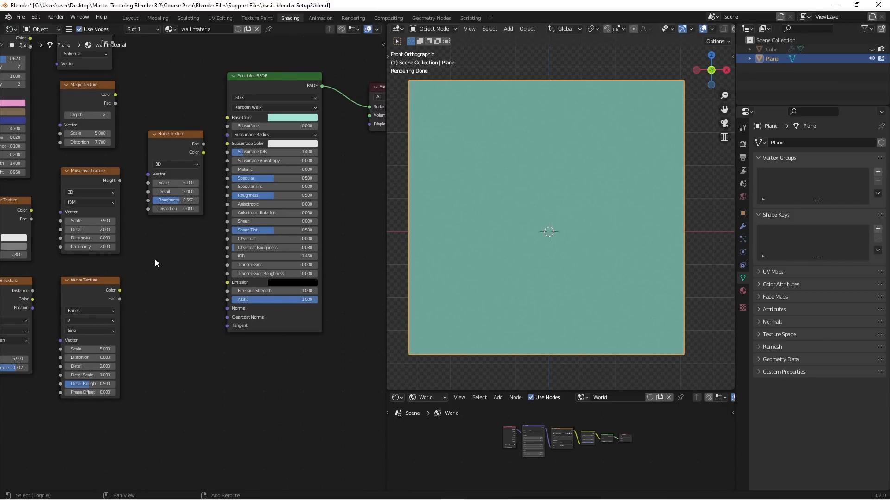
key(shift+a)
mouse_move(155, 259)
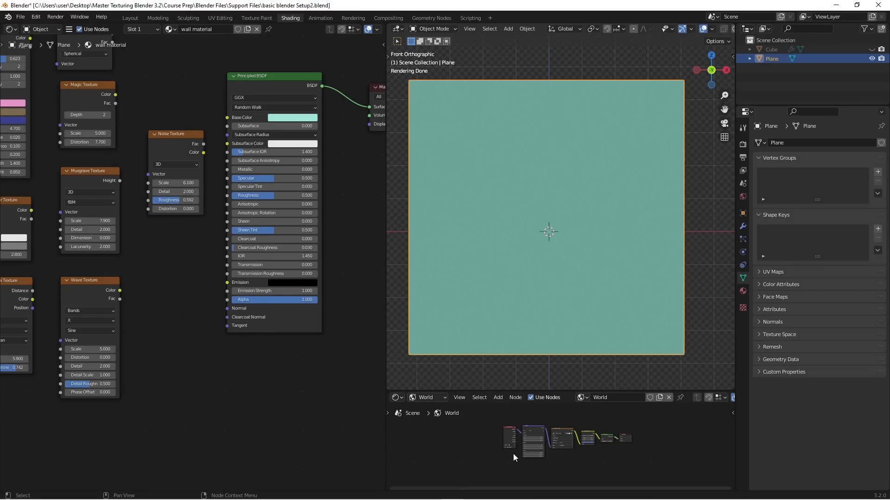
- Enlarge the World shader editor area and expand it to fill the whole window
scroll(547, 440, up, 2)
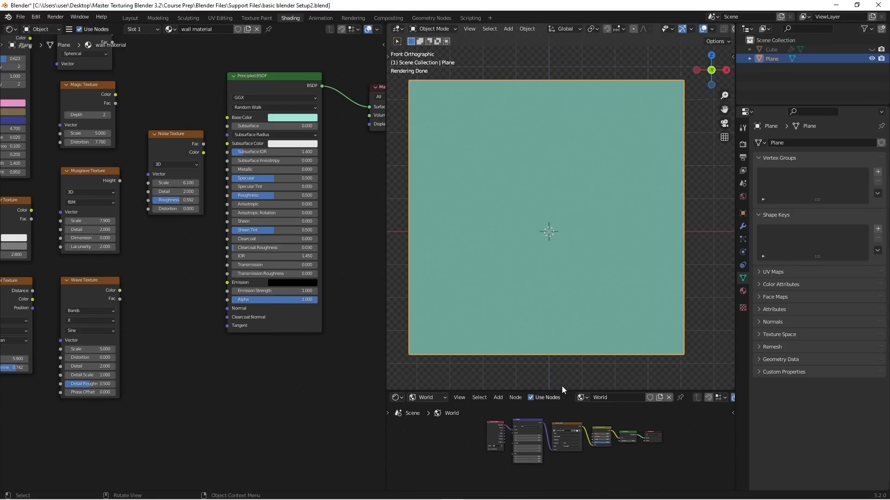
drag(562, 391, 562, 292)
scroll(523, 349, up, 5)
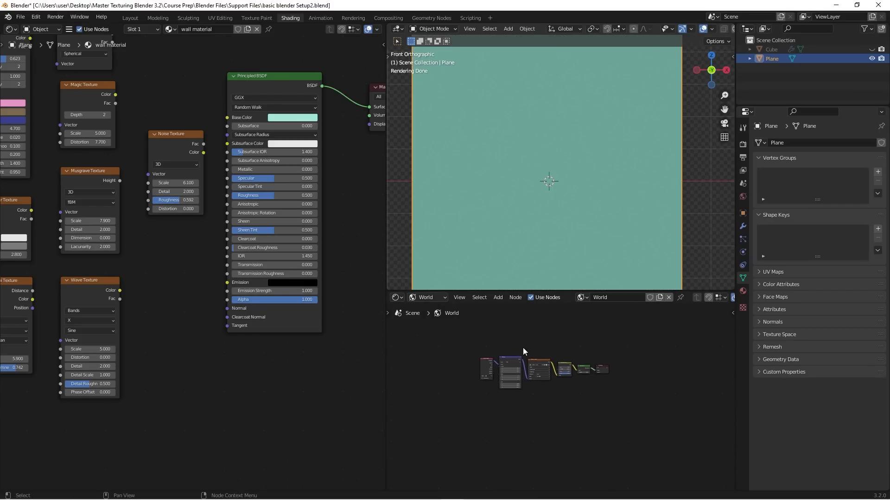
middle_drag(575, 358, 648, 374)
scroll(598, 343, down, 1)
key(ctrl+space)
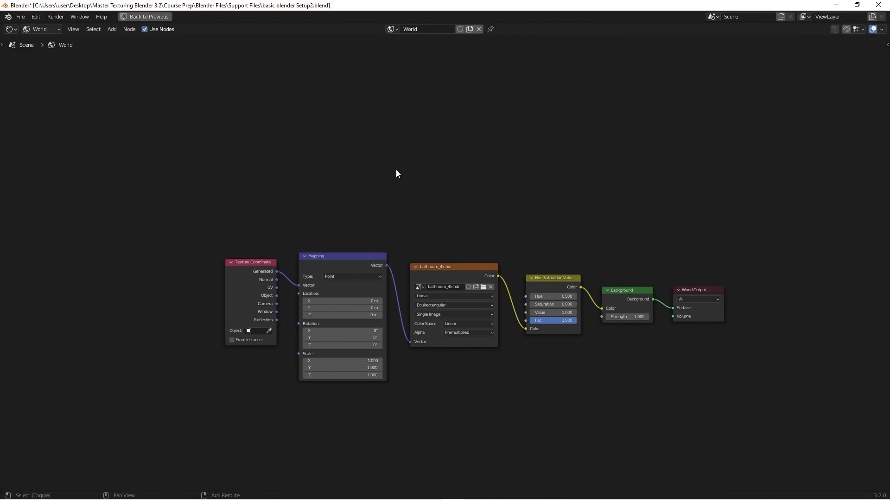
- Add a Sky Texture node above the bathroom_4k.hdr environment texture in the World node tree
key(shift+a)
mouse_move(395, 144)
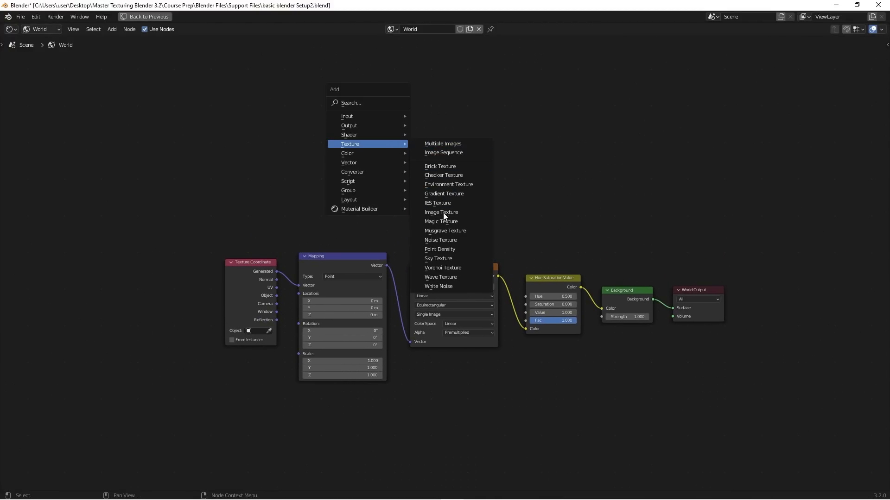
click(443, 258)
click(410, 121)
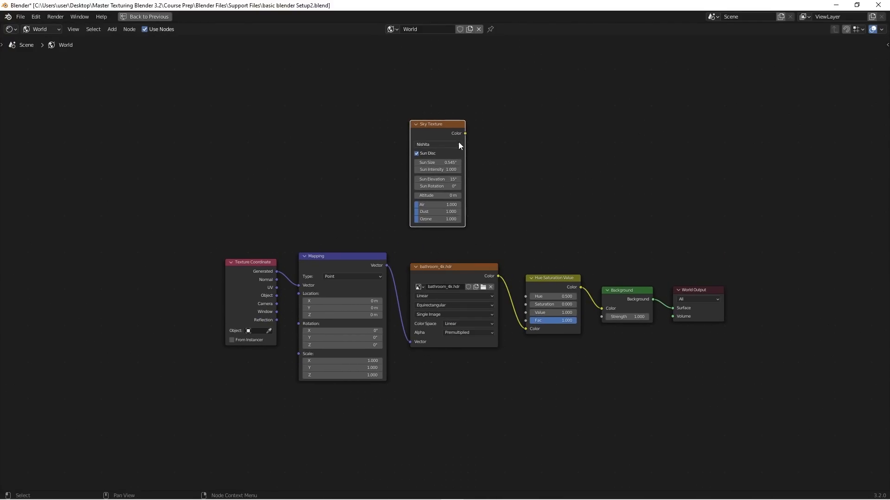
- Connect the Sky Texture's Color to the Background's Color, lower the Hue Saturation Value node, and restore the split layout
drag(464, 134, 604, 309)
drag(553, 277, 546, 313)
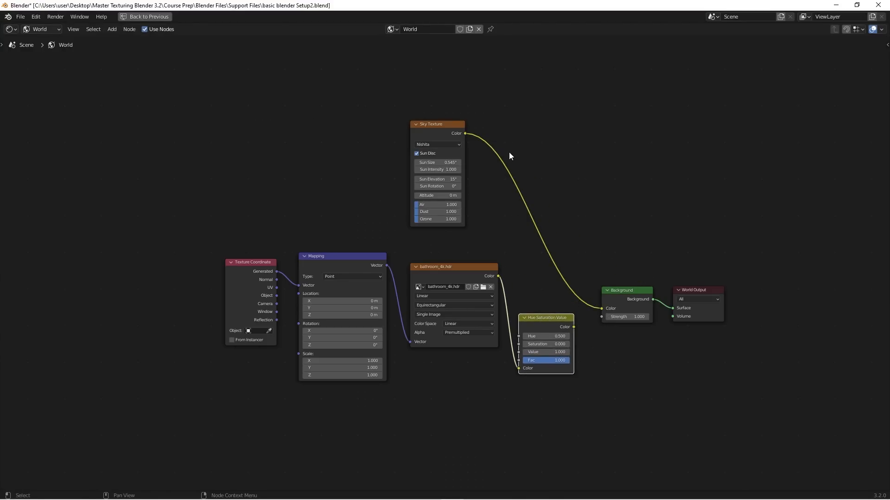
key(ctrl+space)
scroll(570, 348, up, 6)
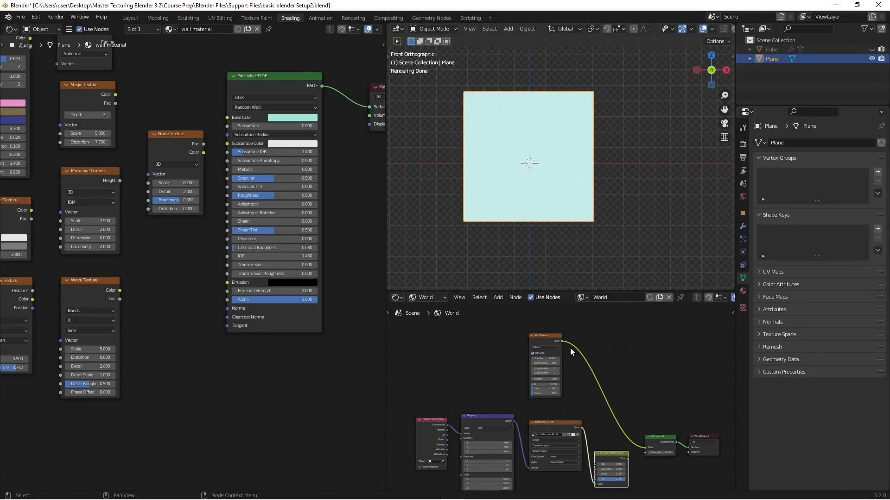
- Turn off the Transparent film option in the Cycles render settings so the viewport renders the sky background
middle_drag(595, 183, 580, 132)
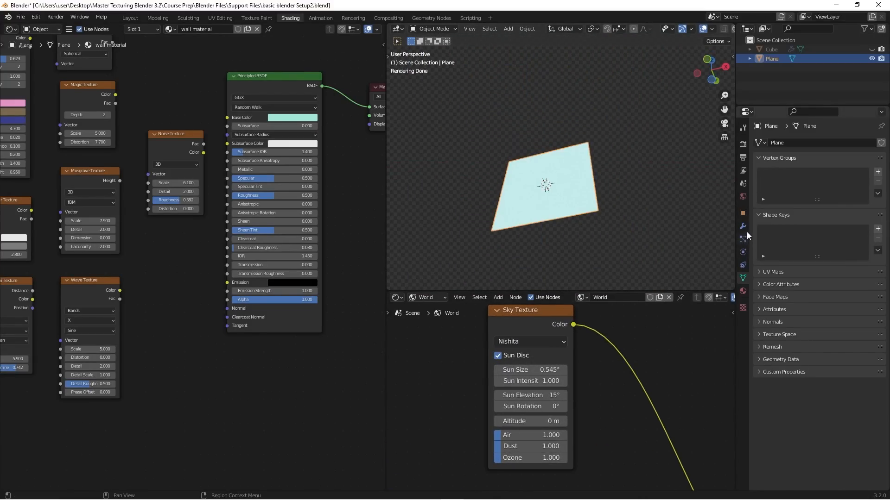
click(742, 212)
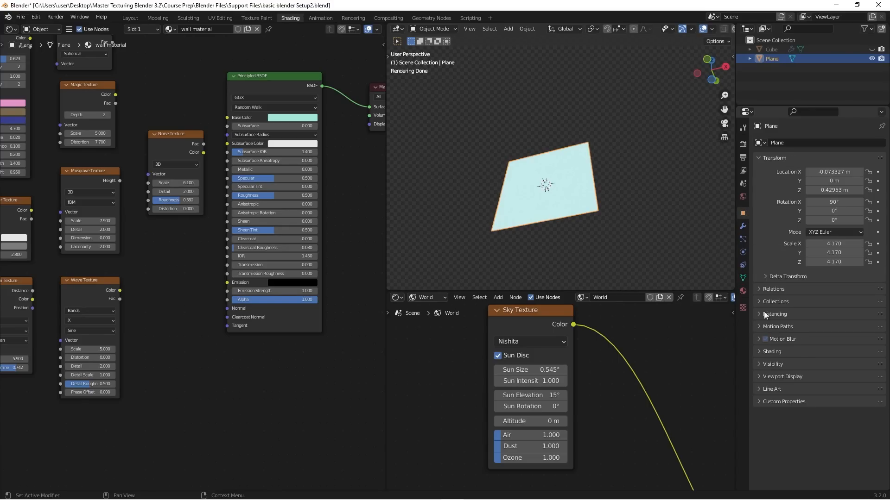
click(743, 144)
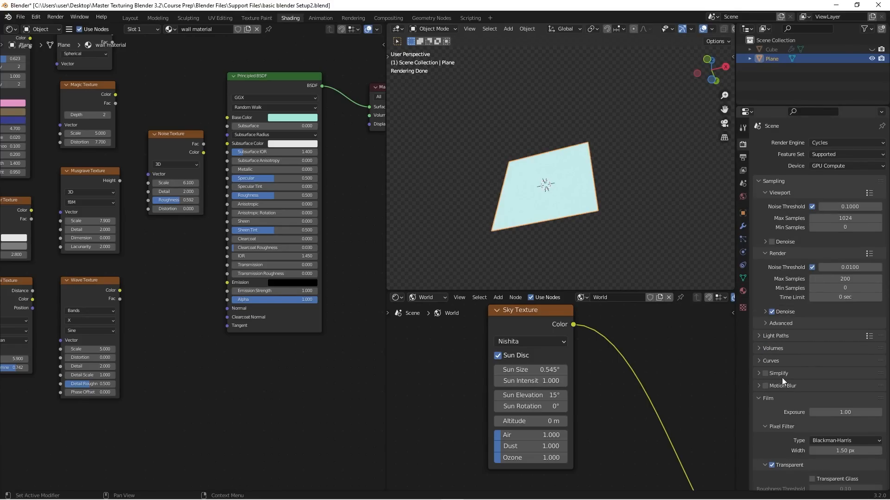
scroll(782, 377, down, 4)
click(771, 395)
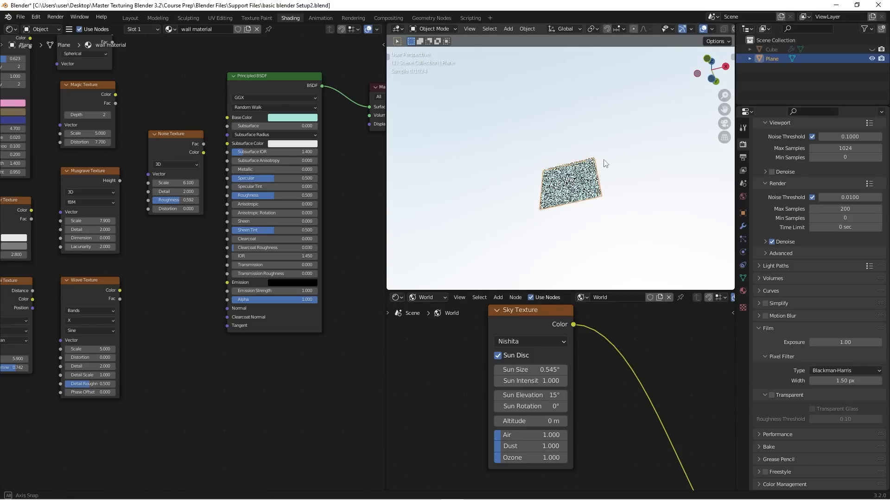
middle_drag(604, 163, 610, 206)
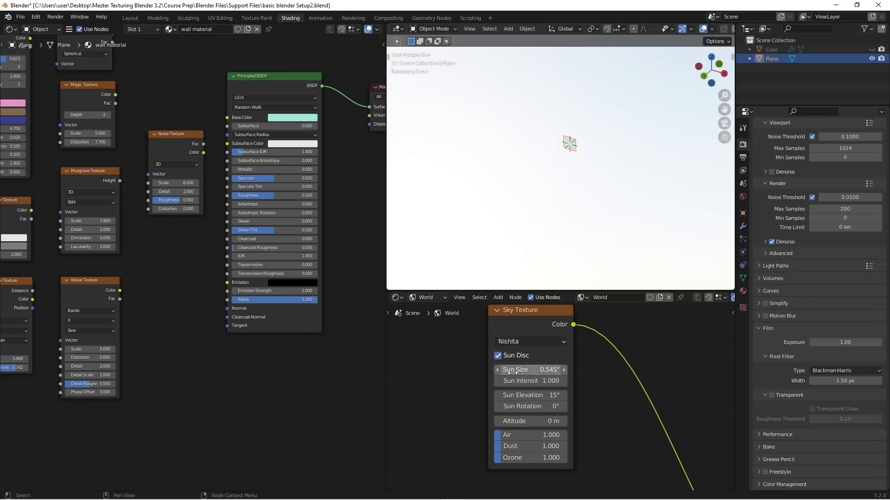
- Set the Sky Texture's Sun Size to 0° and its Sun Rotation to 223°
drag(528, 371, 496, 371)
drag(533, 406, 594, 407)
middle_drag(552, 138, 579, 221)
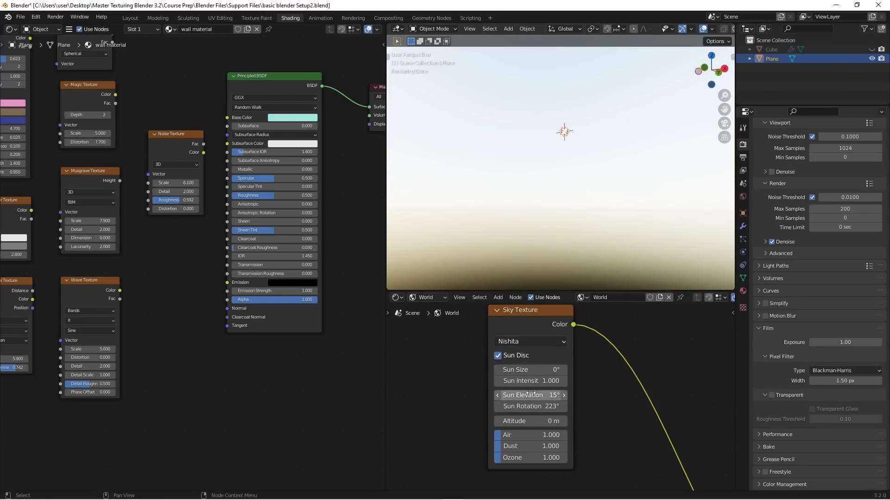
- Try the Preetham sky type on the Sky Texture and return it to Nishita
click(536, 341)
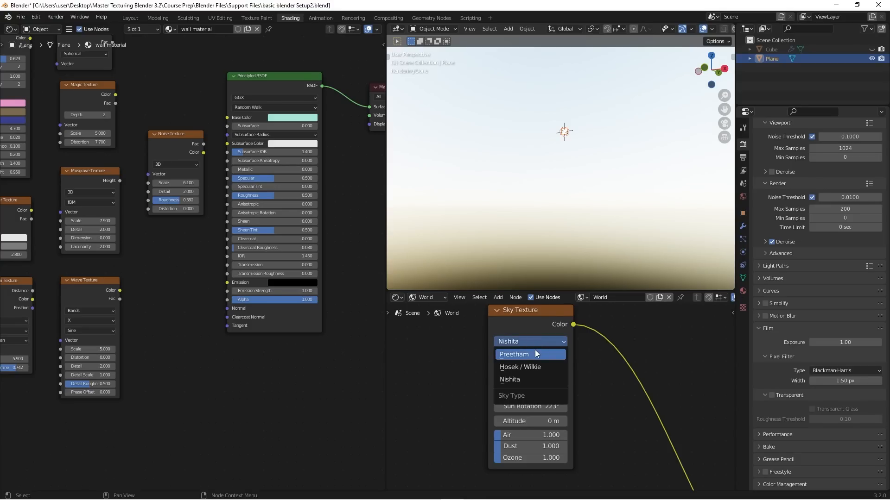
click(533, 354)
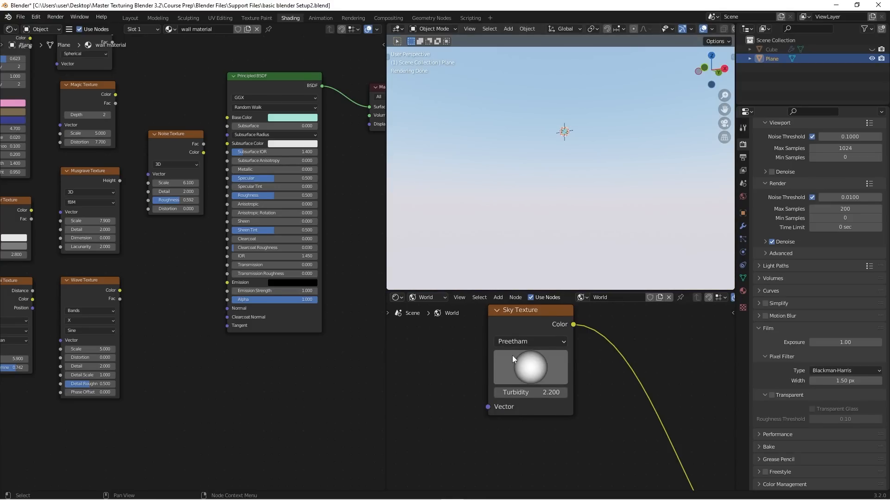
mouse_move(600, 149)
middle_down()
mouse_move(536, 159)
mouse_move(570, 158)
middle_up()
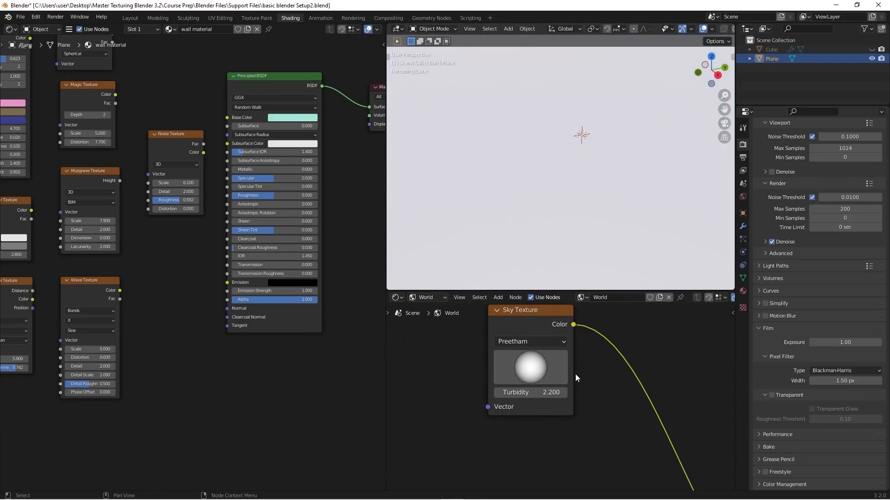
click(543, 340)
click(533, 375)
middle_drag(547, 222, 558, 125)
scroll(559, 358, down, 2)
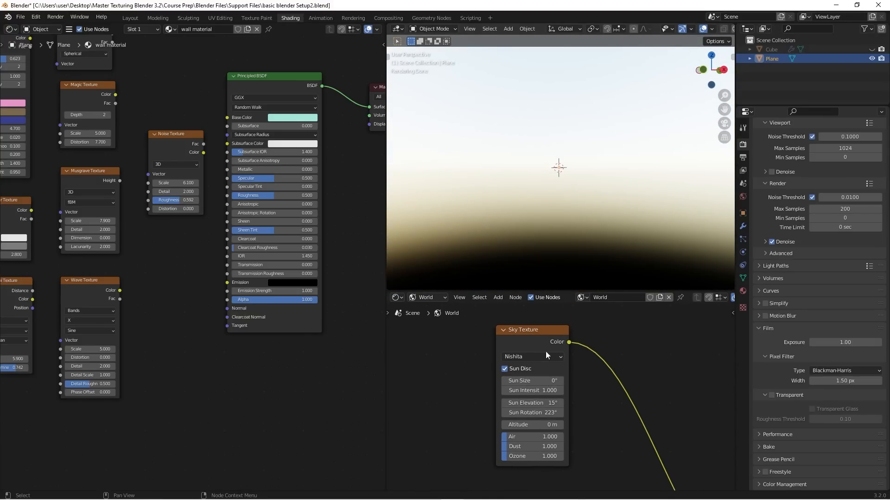
- Compare the Preetham sky near the horizon with Nishita once more, leaving the sky type on Nishita
mouse_move(559, 176)
middle_down()
mouse_move(546, 163)
mouse_move(556, 172)
middle_up()
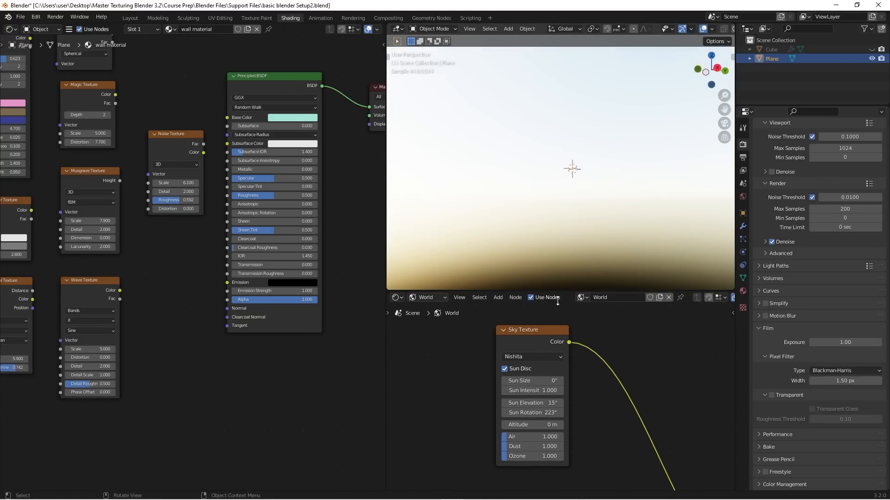
click(527, 361)
click(535, 360)
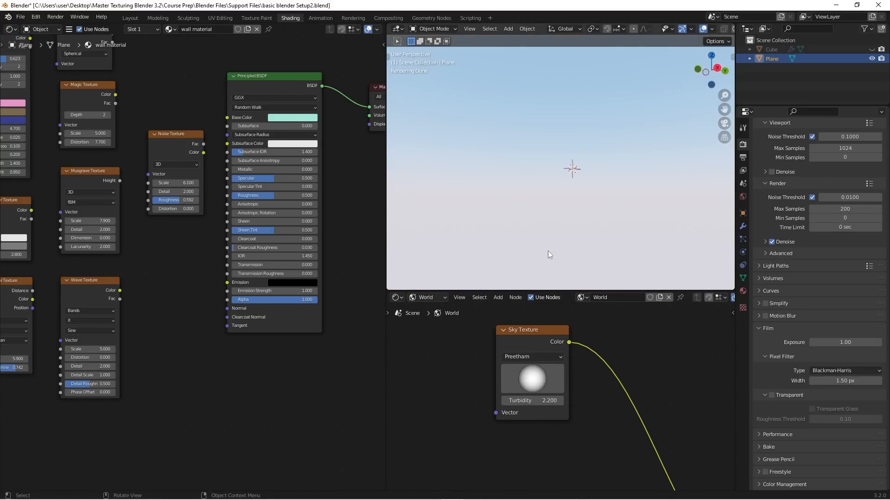
mouse_move(580, 169)
middle_down()
mouse_move(607, 160)
mouse_move(663, 174)
mouse_move(641, 203)
mouse_move(593, 189)
mouse_move(576, 160)
middle_up()
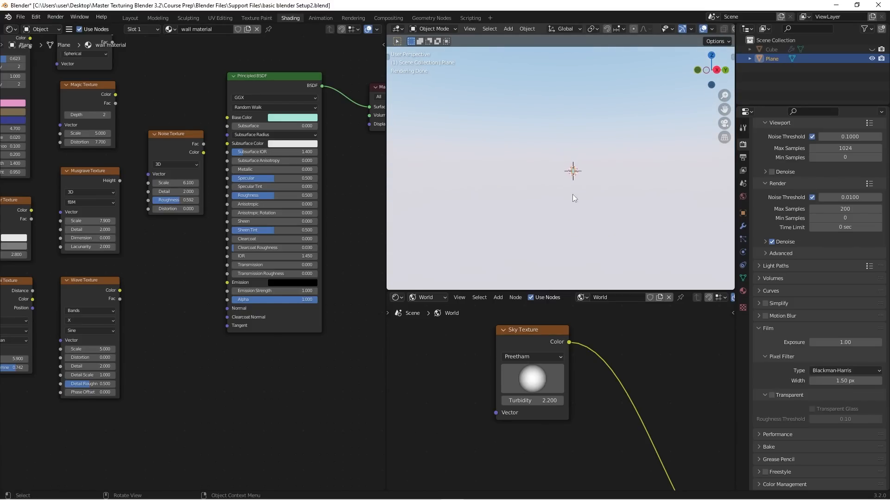
click(543, 357)
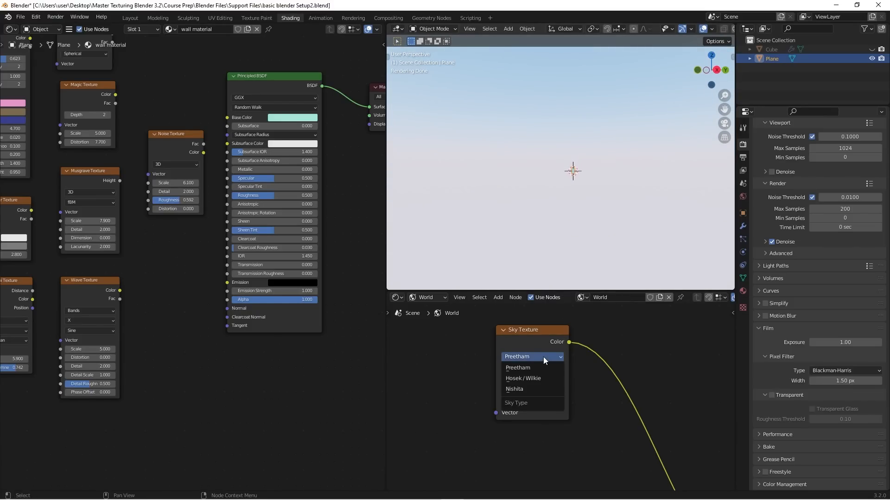
click(527, 391)
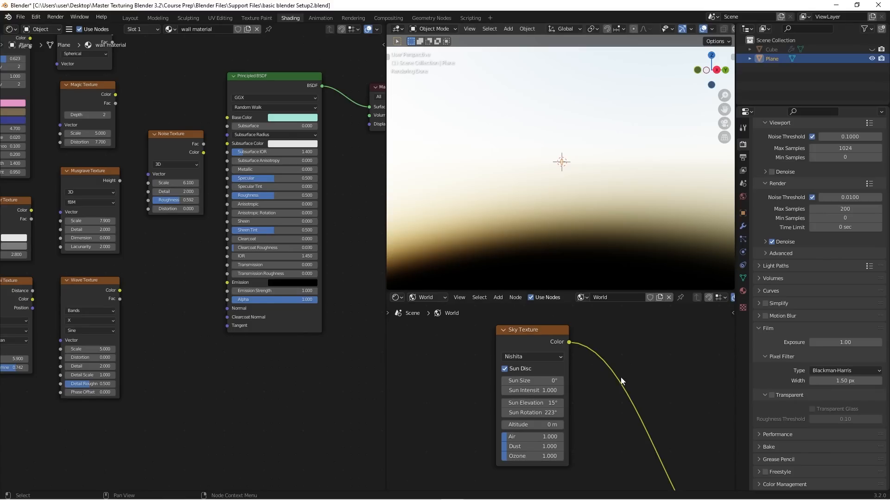
- Cut the Sky Texture's link to the Background and reconnect the Hue Saturation Value's Color to the Background's Color
scroll(618, 379, down, 2)
scroll(603, 355, down, 3)
middle_drag(615, 384, 590, 366)
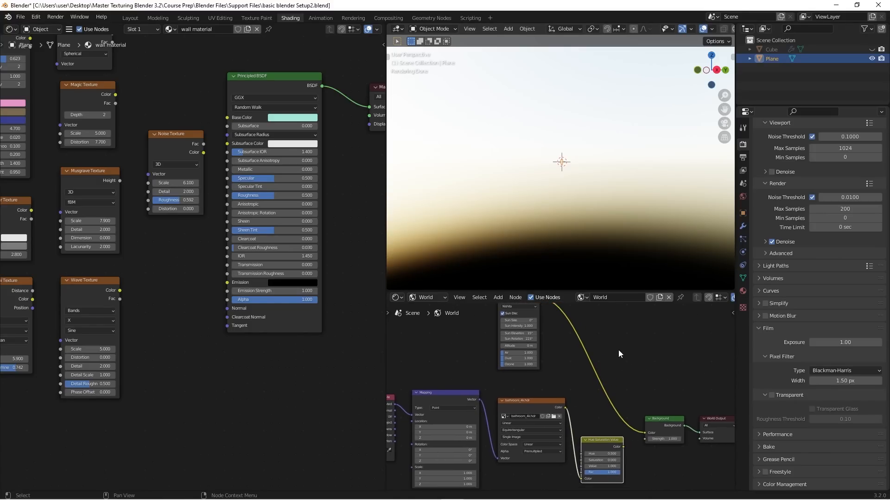
ctrl+right_drag(619, 359, 579, 368)
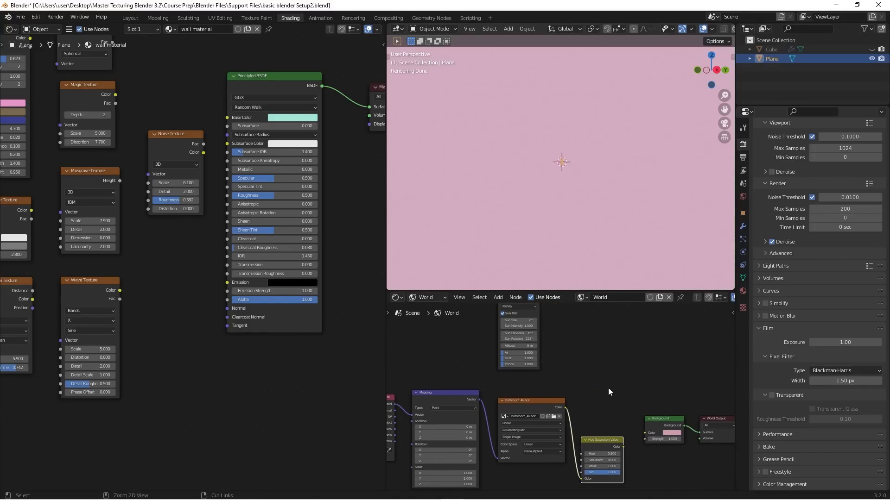
middle_drag(619, 410, 615, 383)
scroll(621, 397, up, 2)
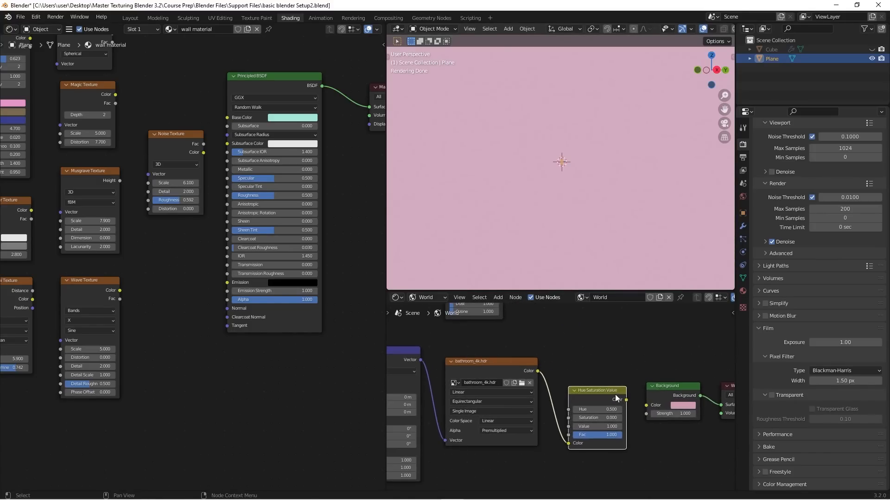
drag(626, 399, 646, 406)
- Turn the Transparent film option back on and return the viewport to the front view of the plane
scroll(571, 213, down, 3)
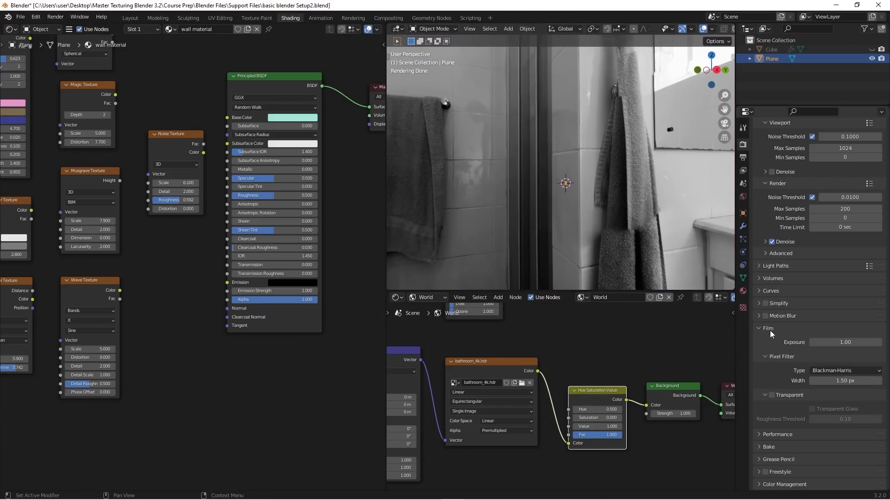
click(769, 395)
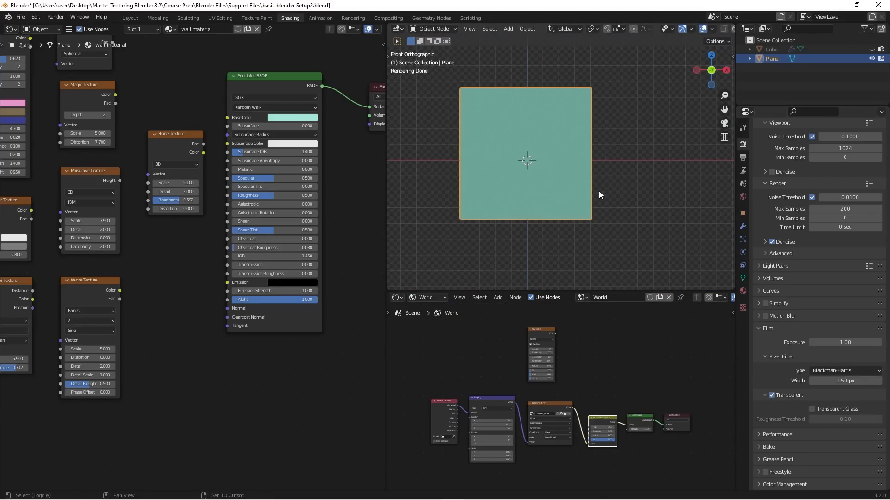
shift+middle_drag(599, 191, 626, 204)
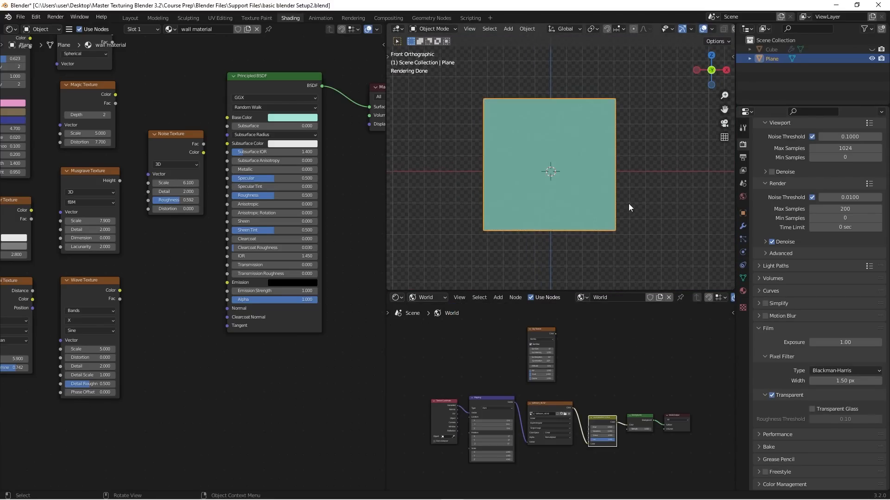
scroll(168, 272, down, 2)
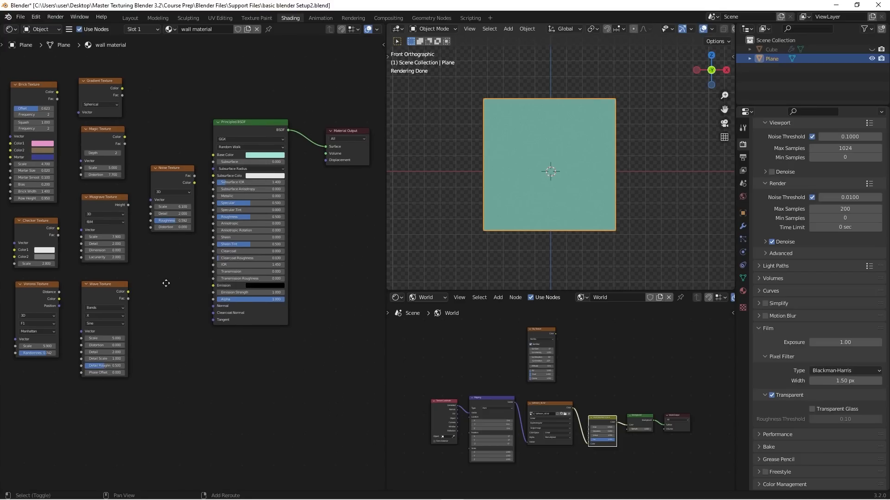